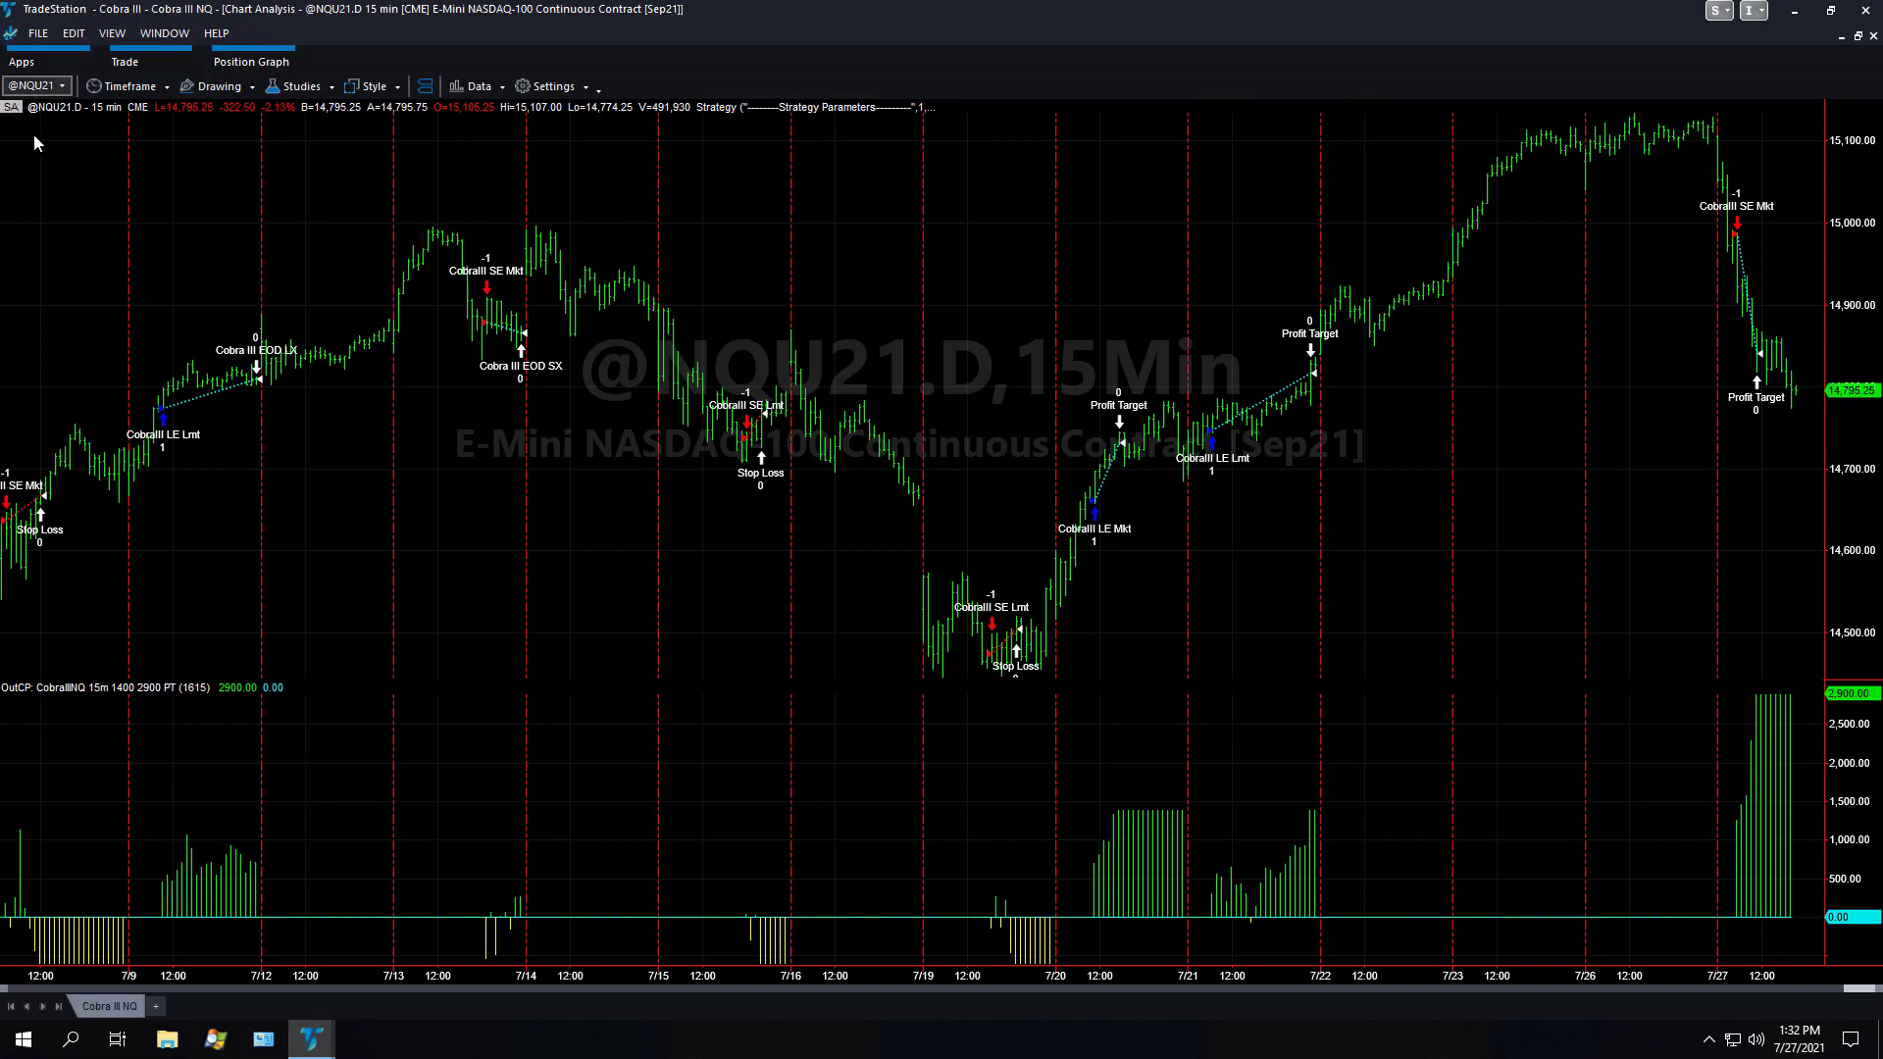
Bring up the chart's Customize Studies & Strategies list from the SA icon
click(10, 110)
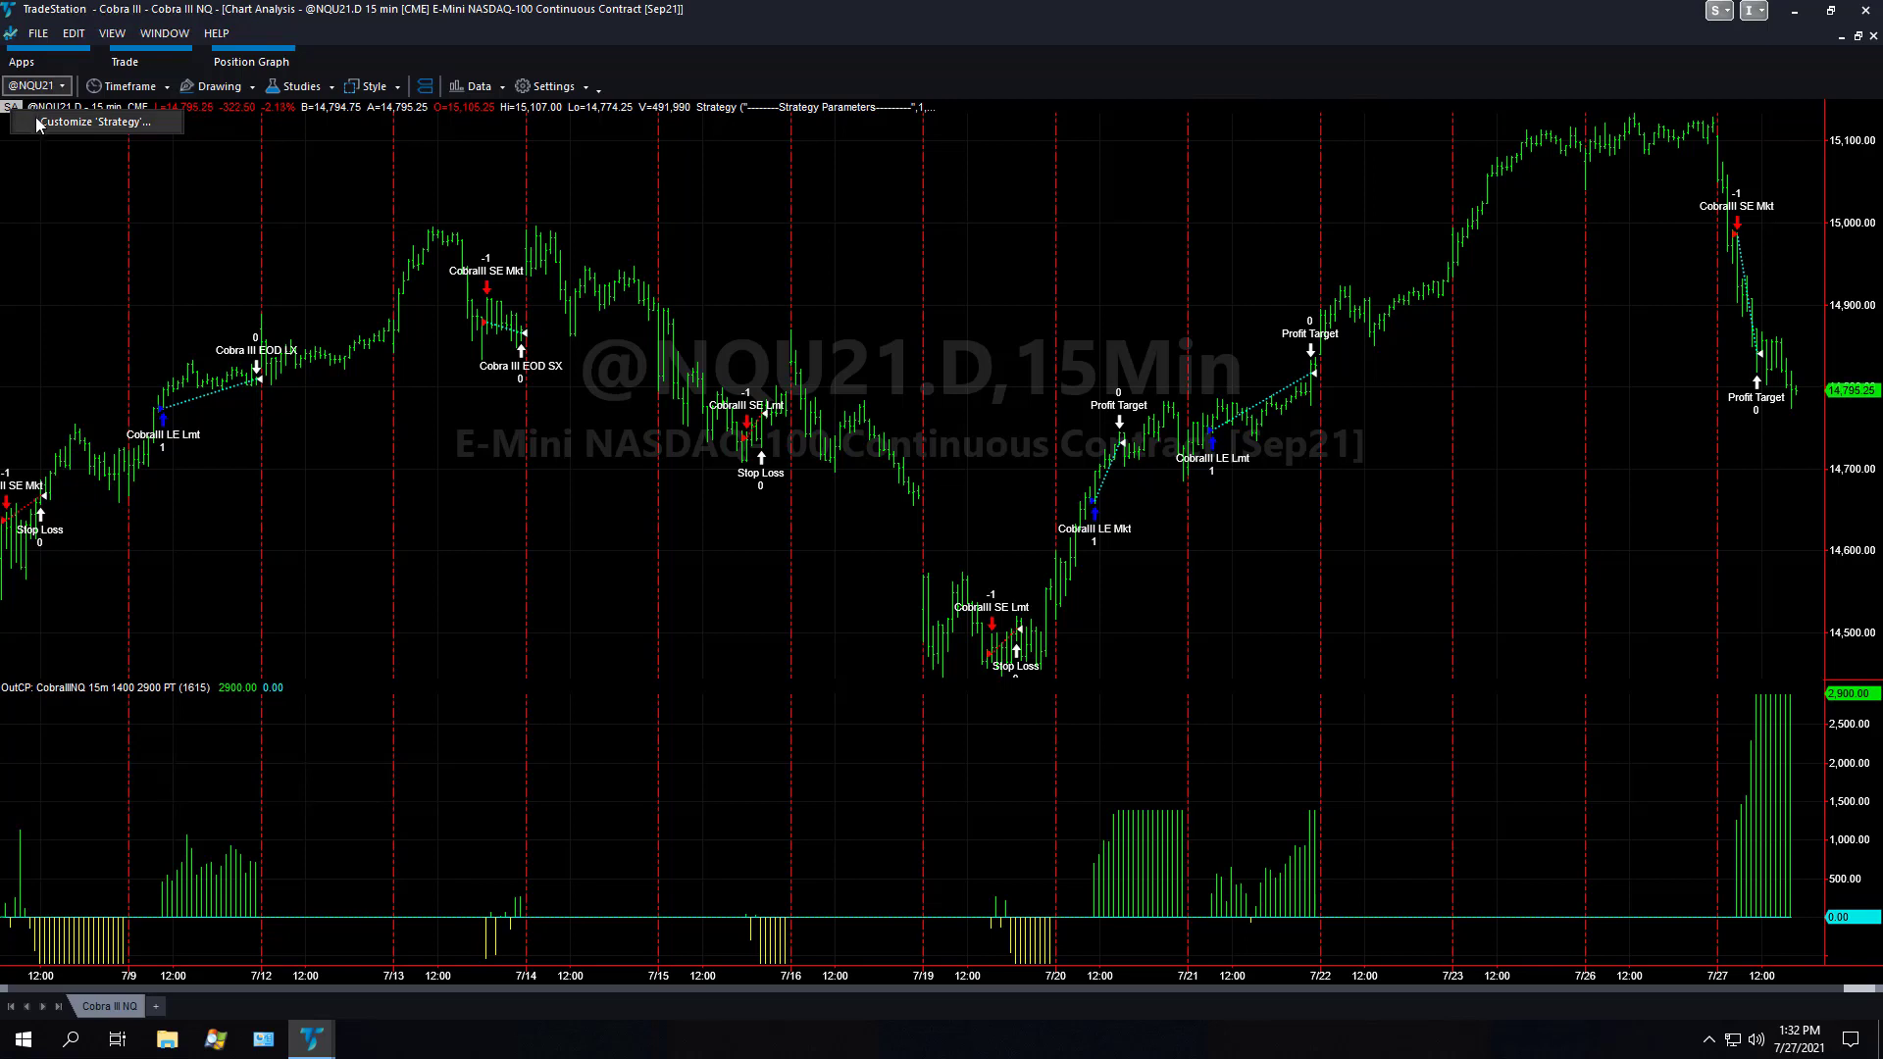
click(39, 122)
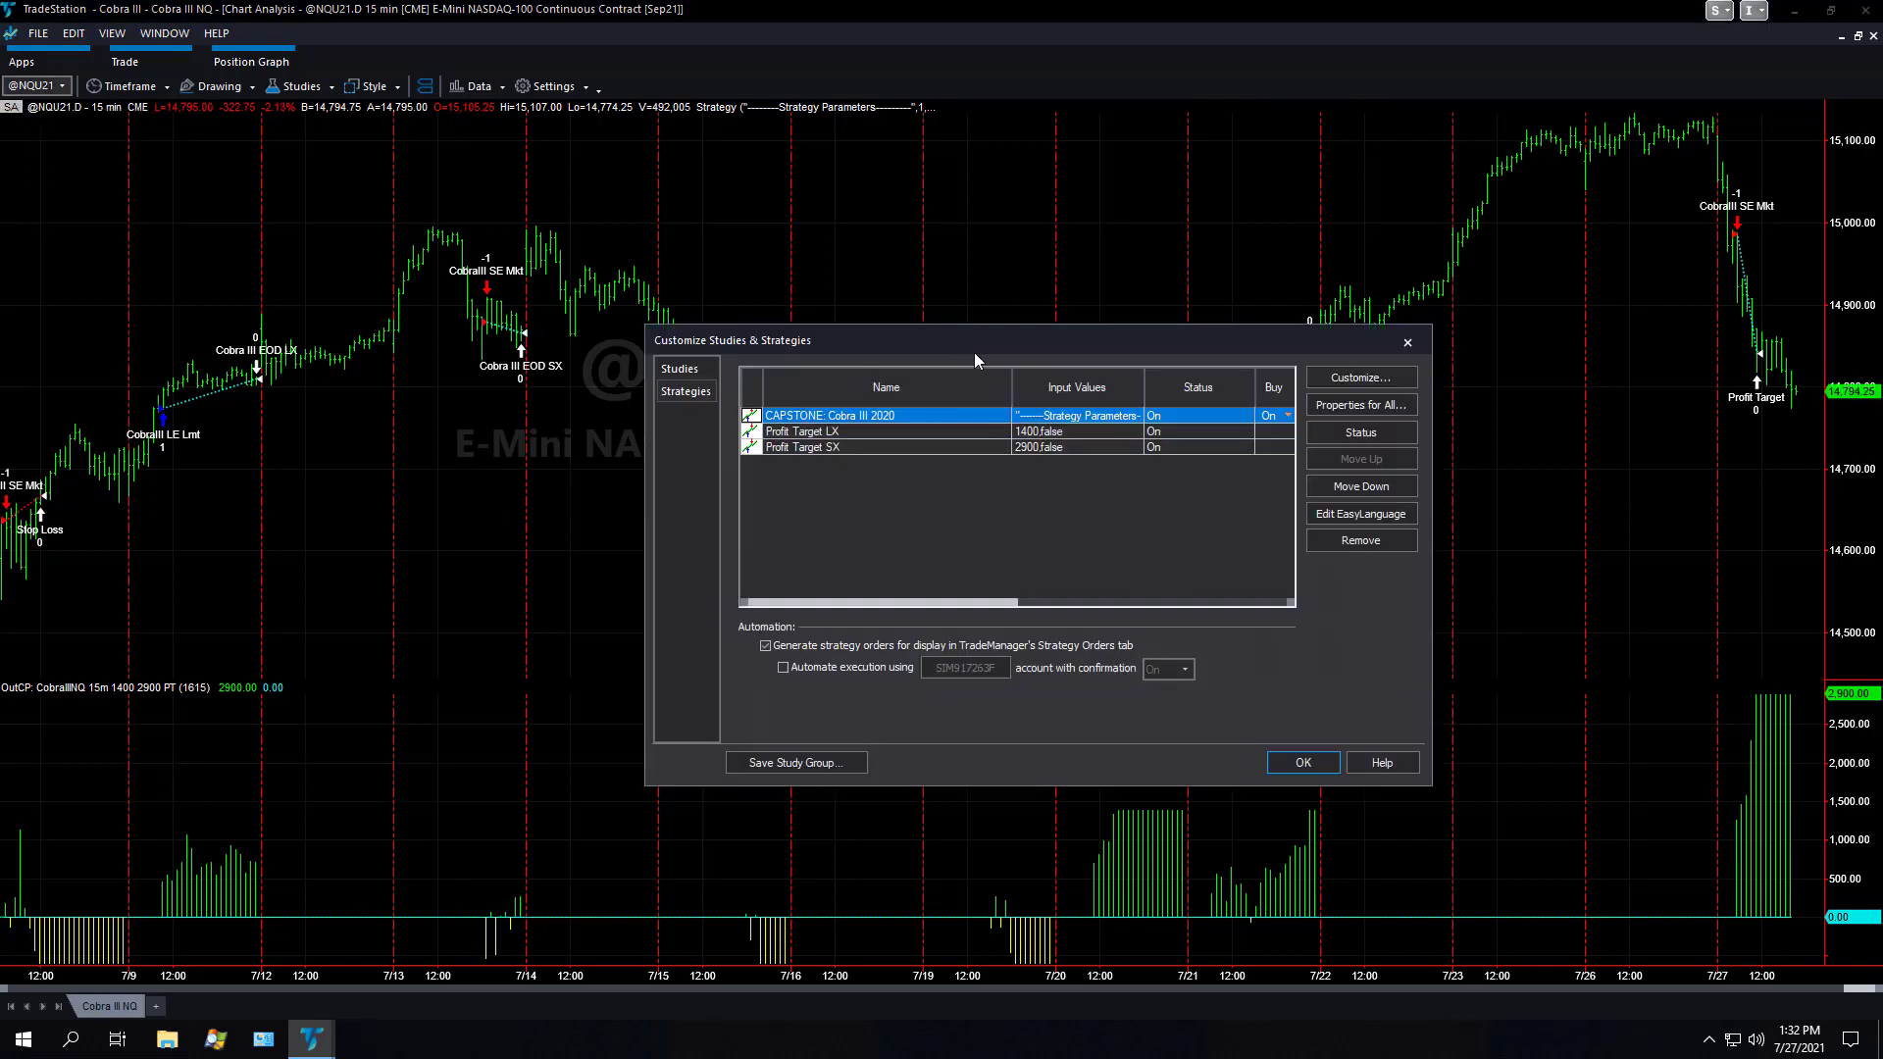
drag(973, 345, 862, 342)
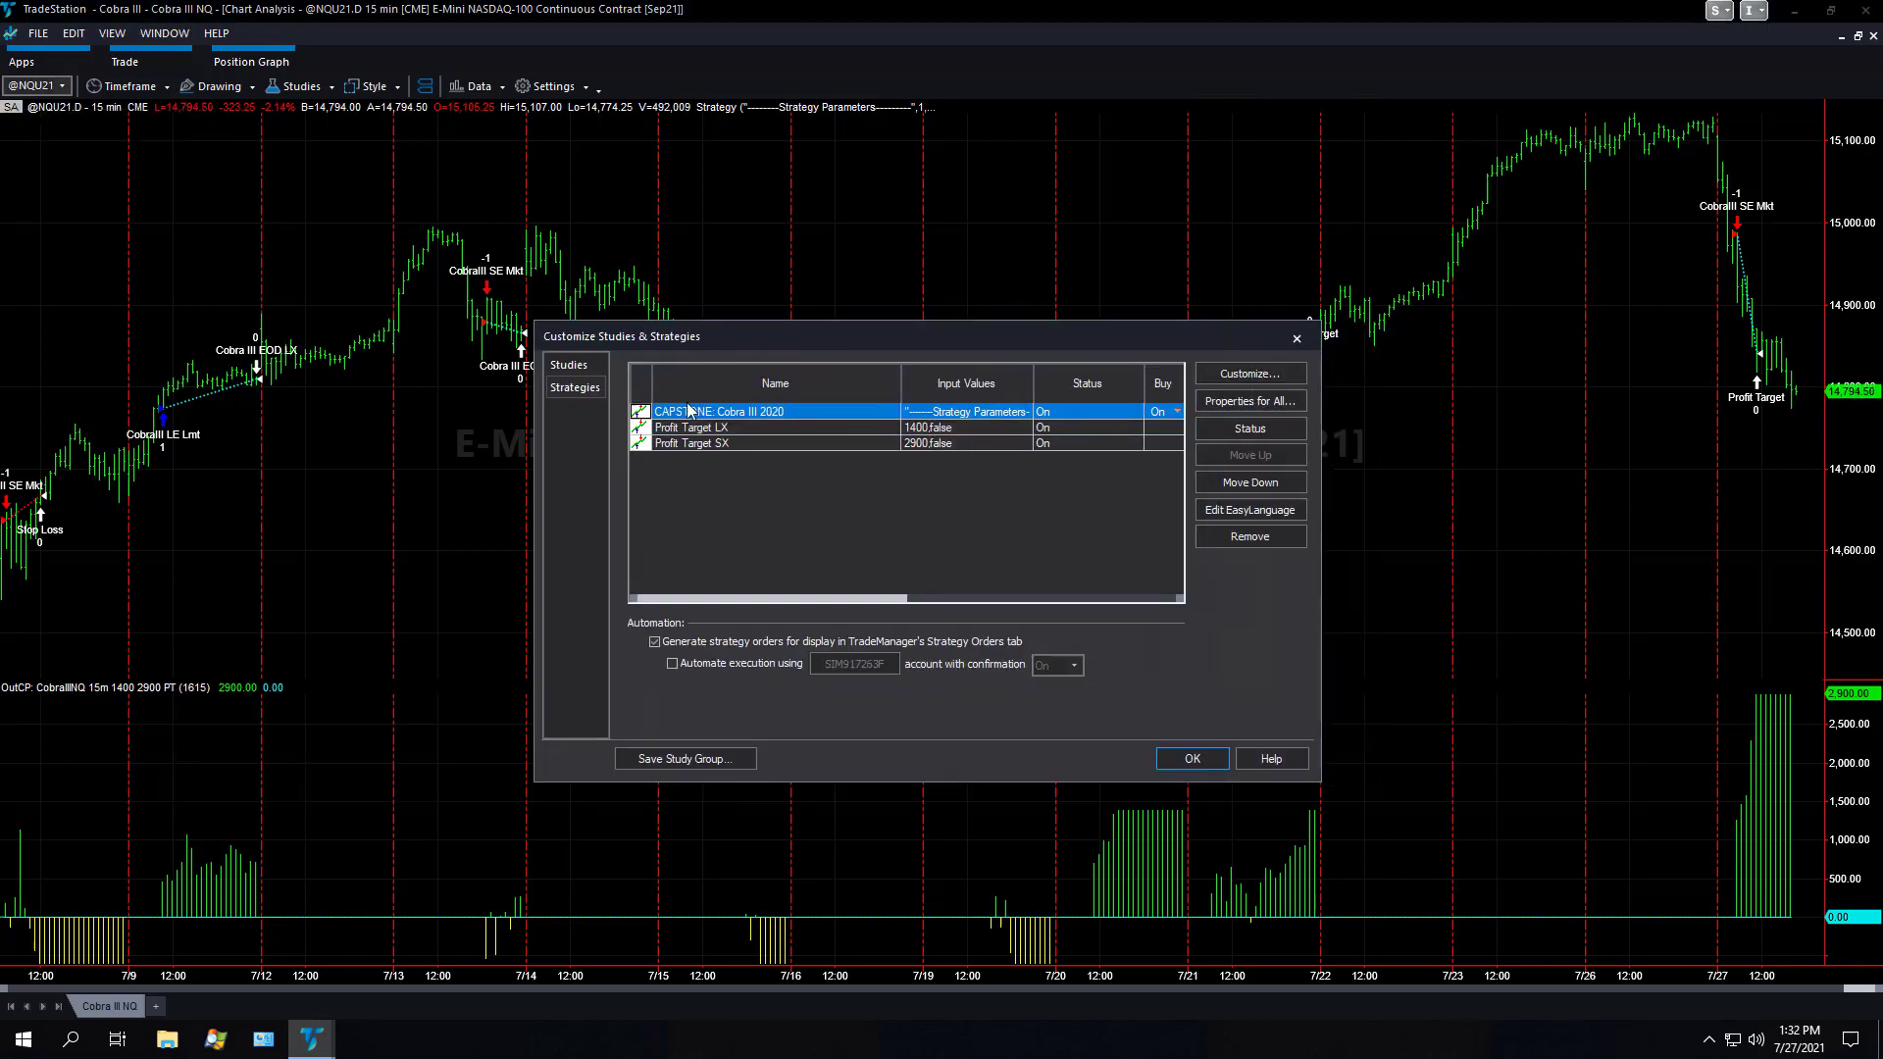
Review the CAPSTONE Cobra III 2020 inputs and close them unchanged
double_click(816, 412)
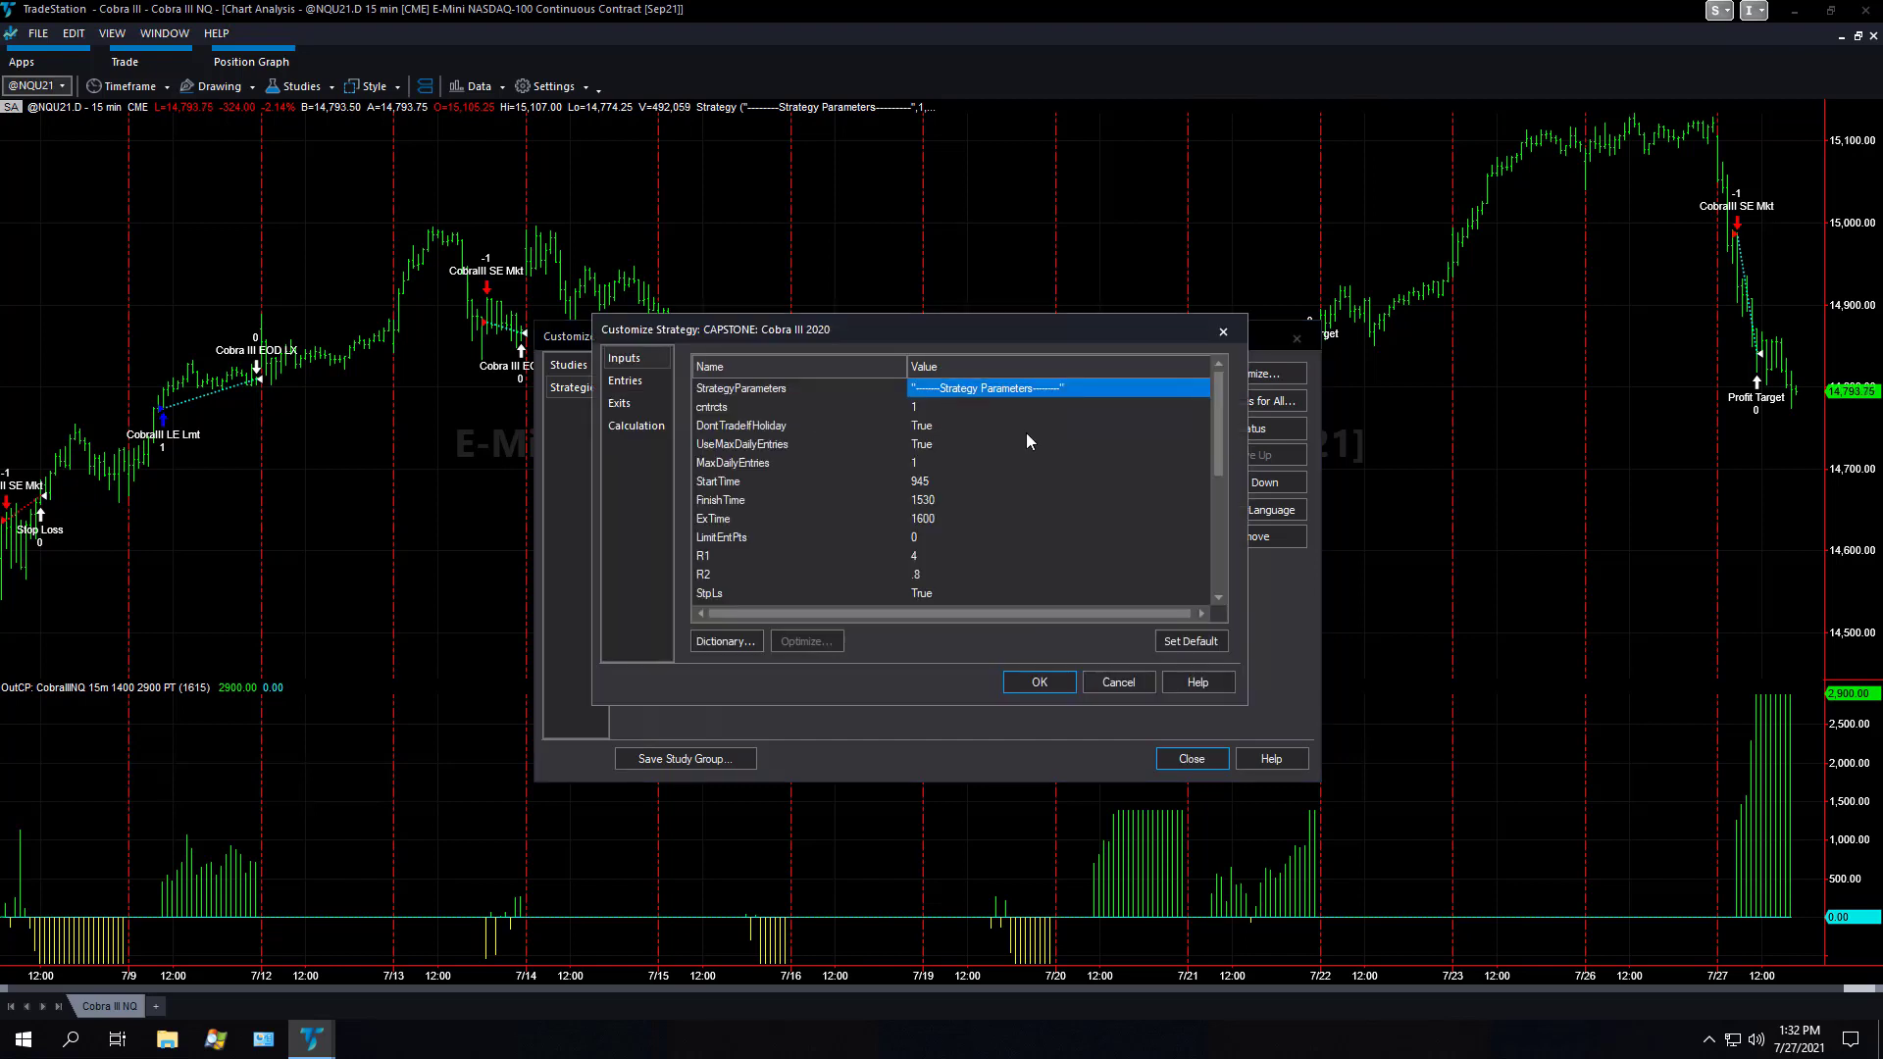
scroll(1087, 500, down, 1)
scroll(1086, 500, down, 4)
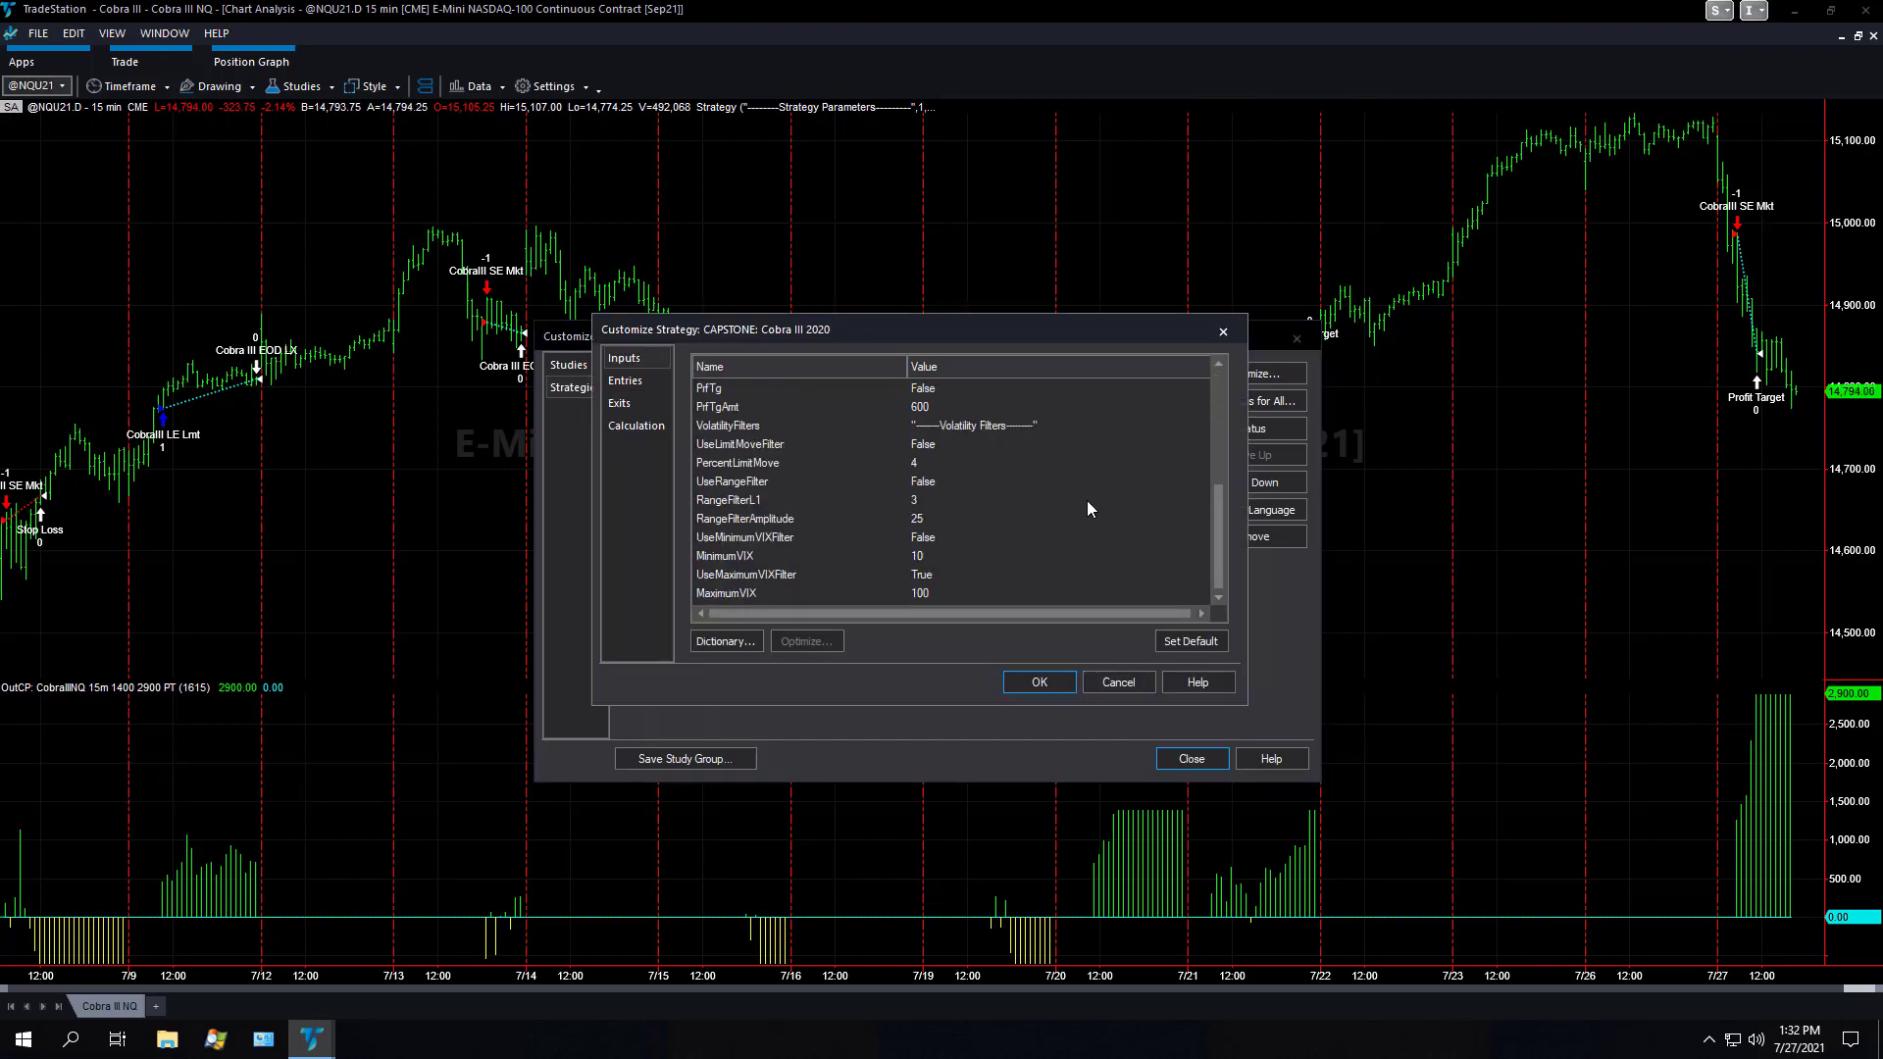
click(1038, 679)
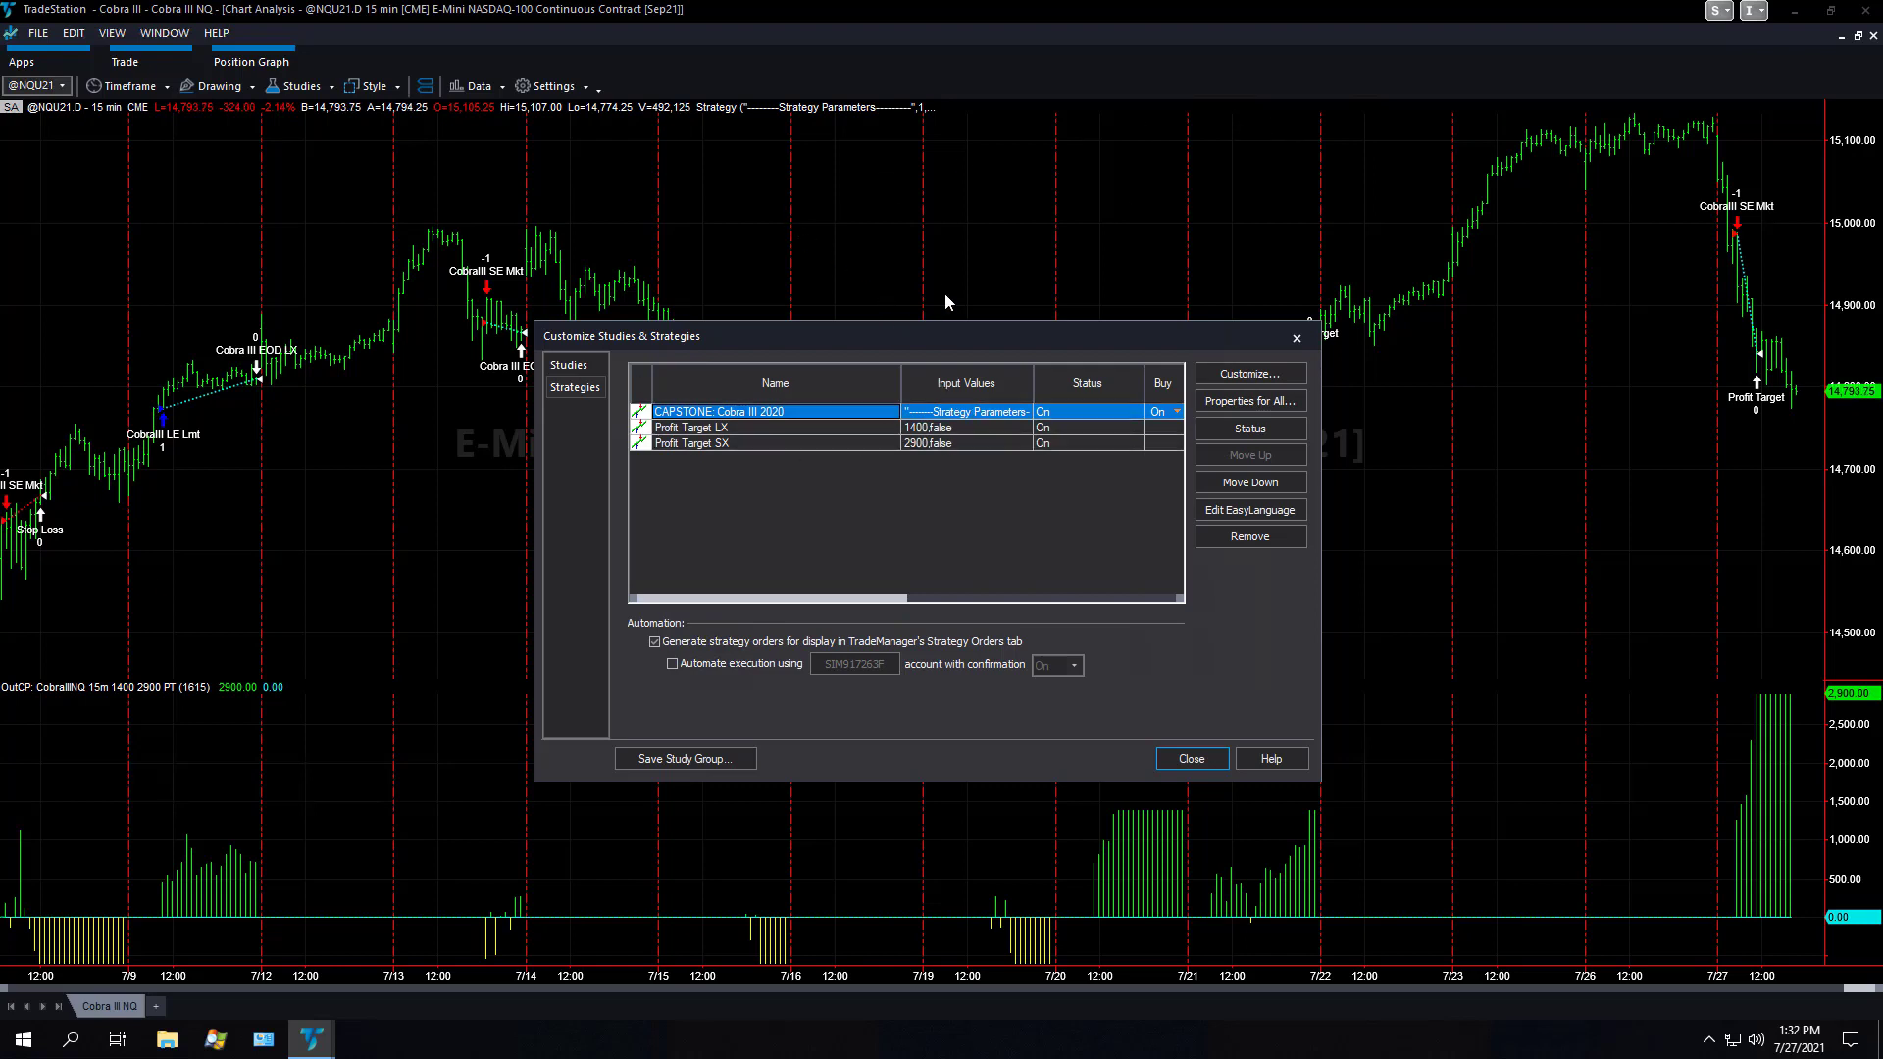
drag(1013, 335, 1062, 274)
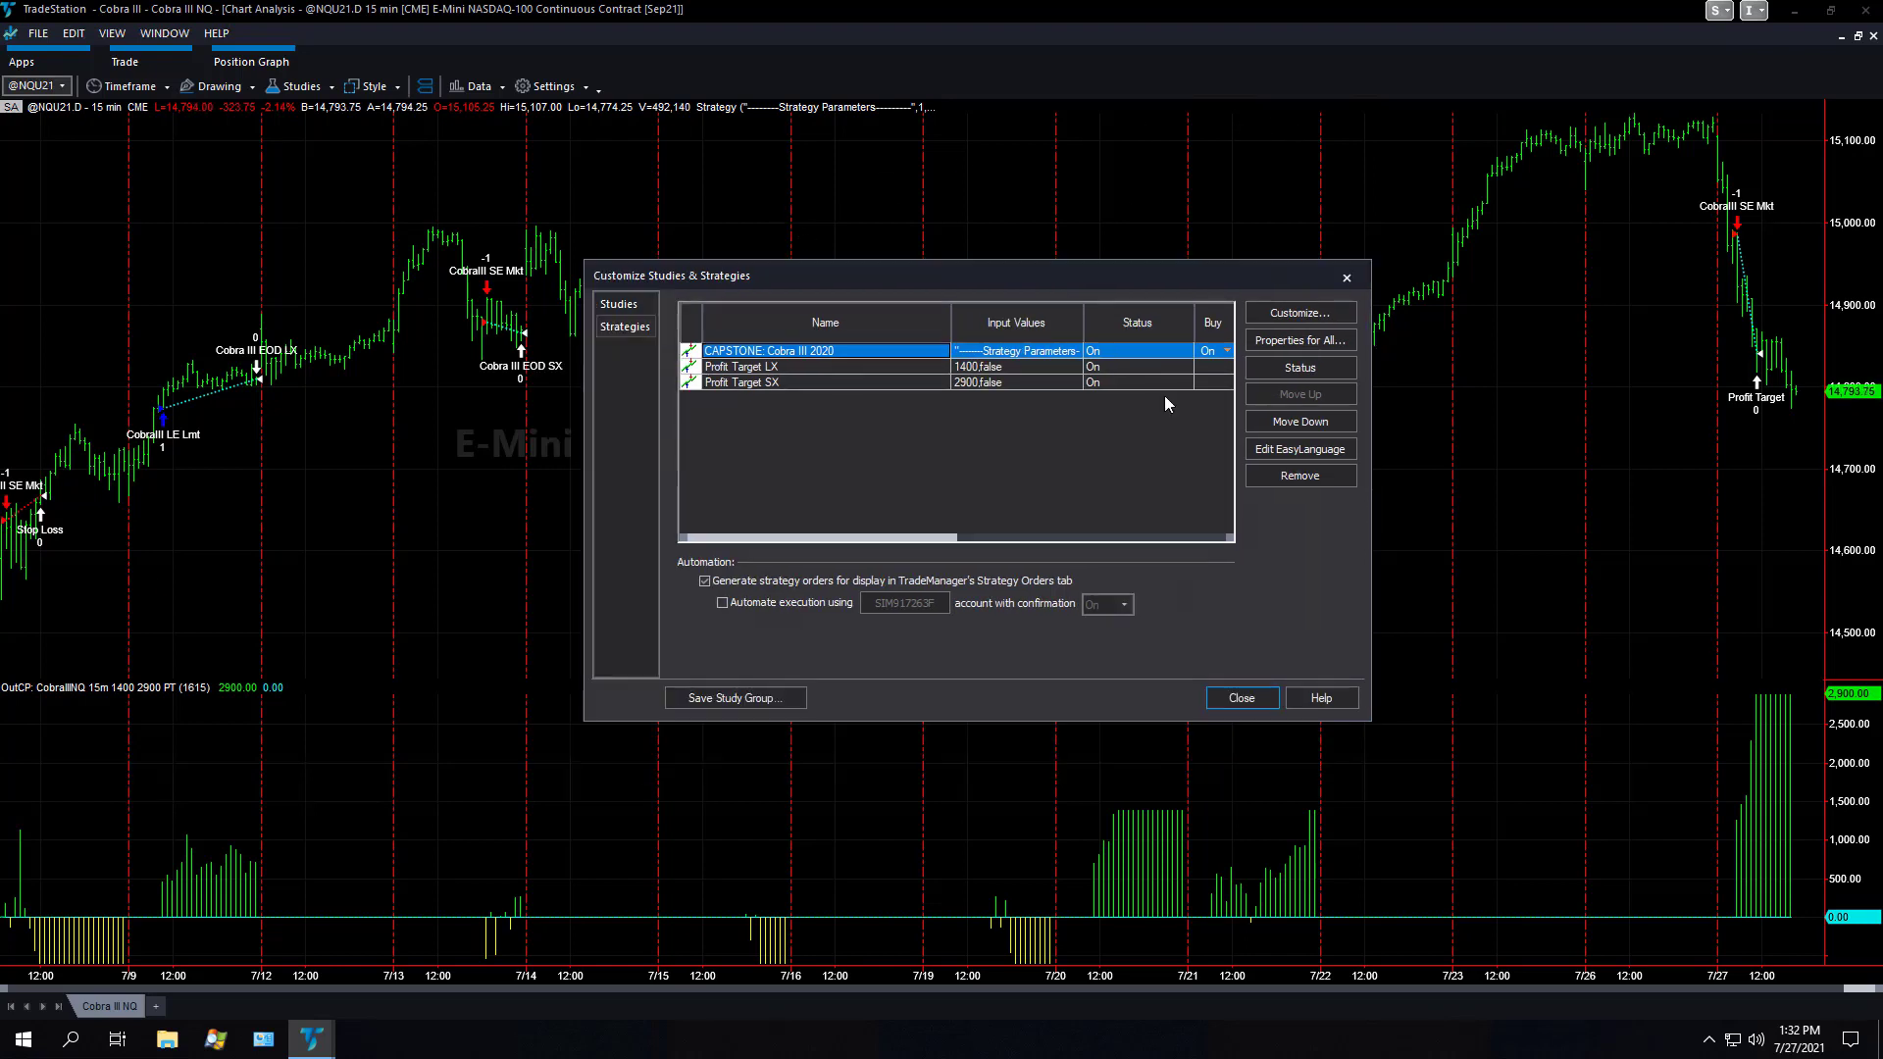
Re-enable 'Generate strategy orders', turn on automated execution, and accept the order-generation agreement
click(705, 582)
click(705, 581)
click(723, 603)
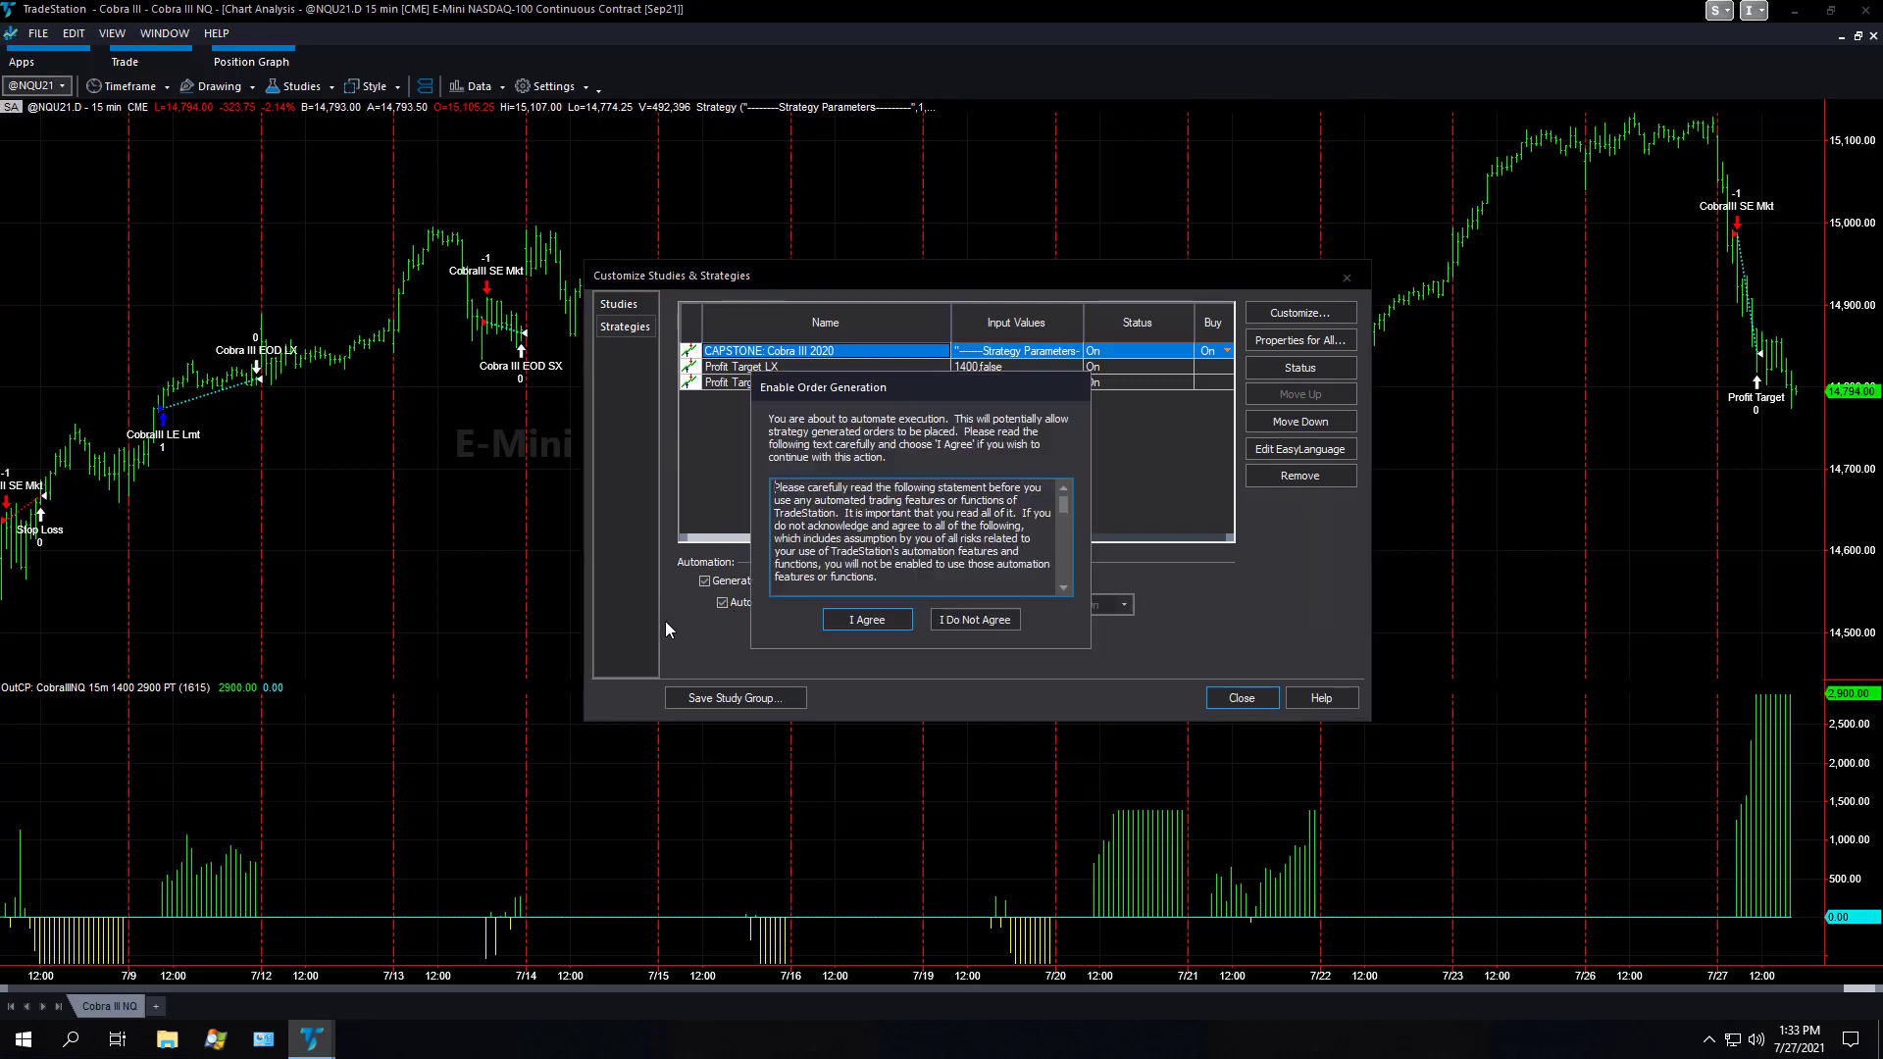
click(853, 620)
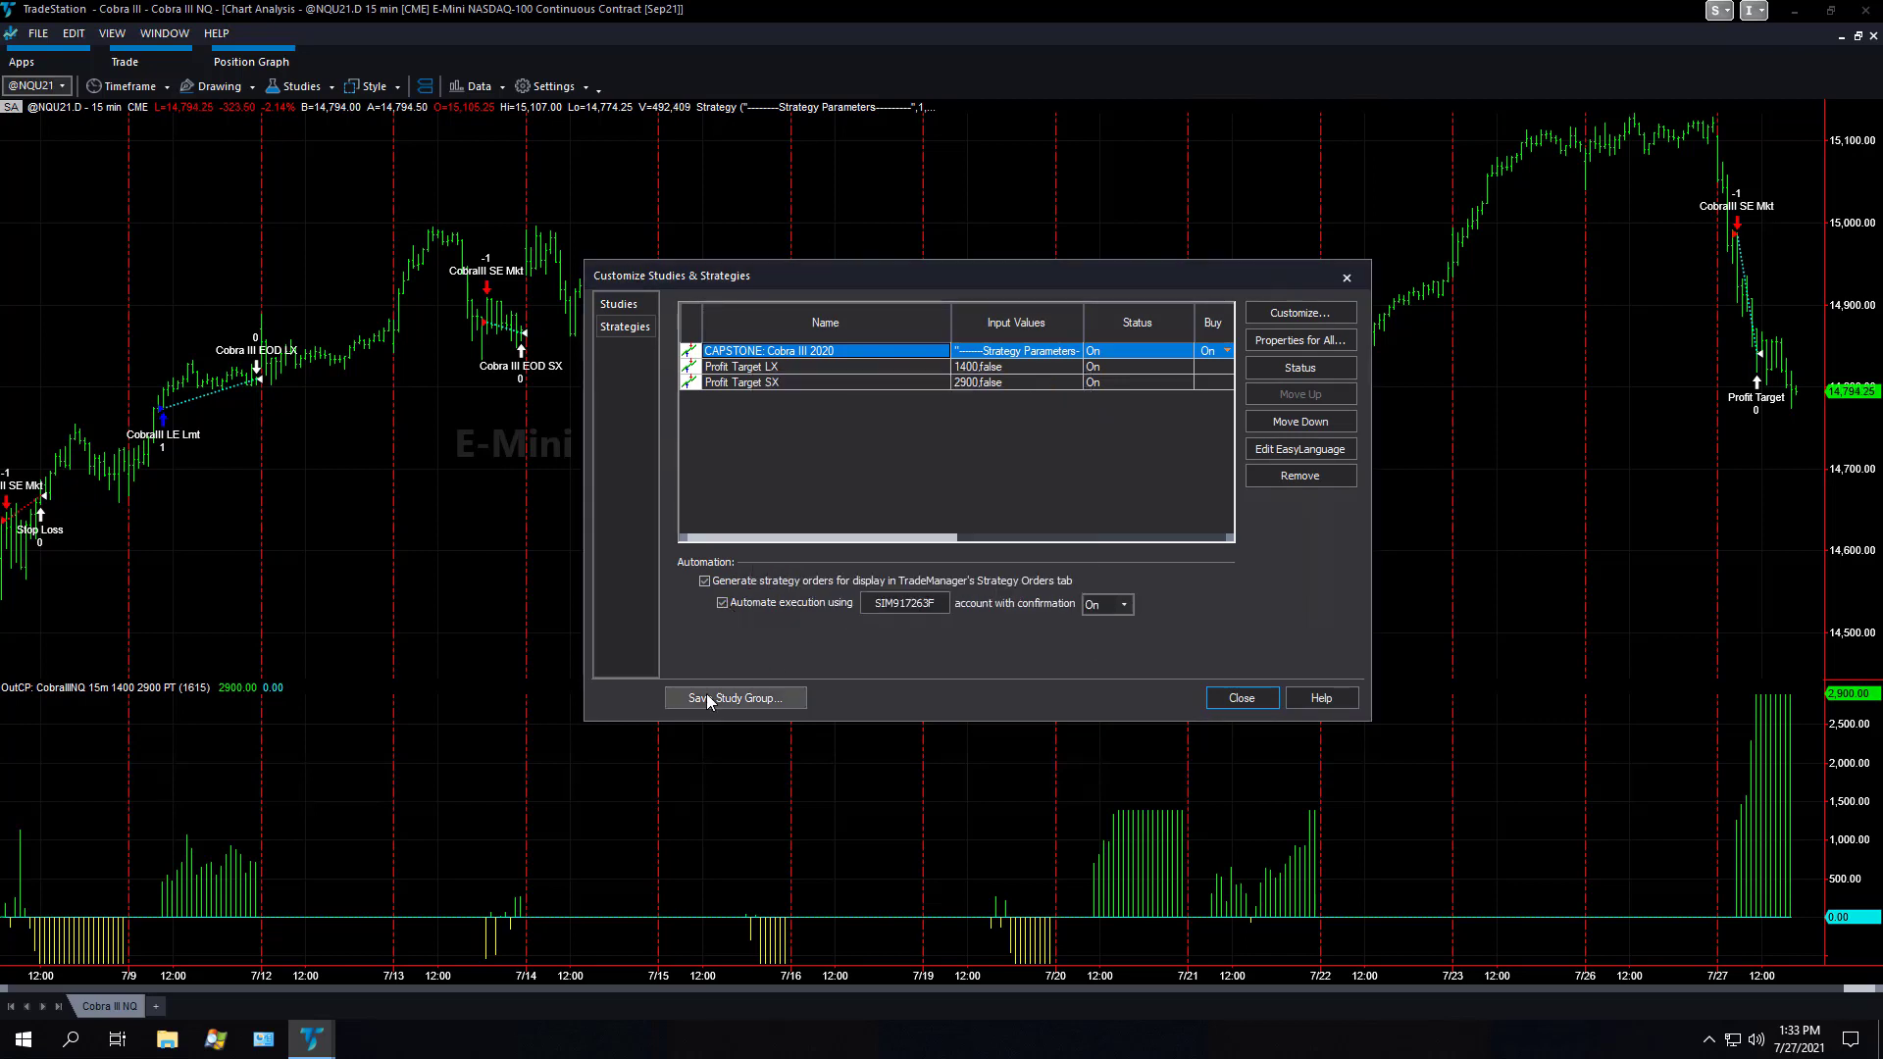
click(930, 605)
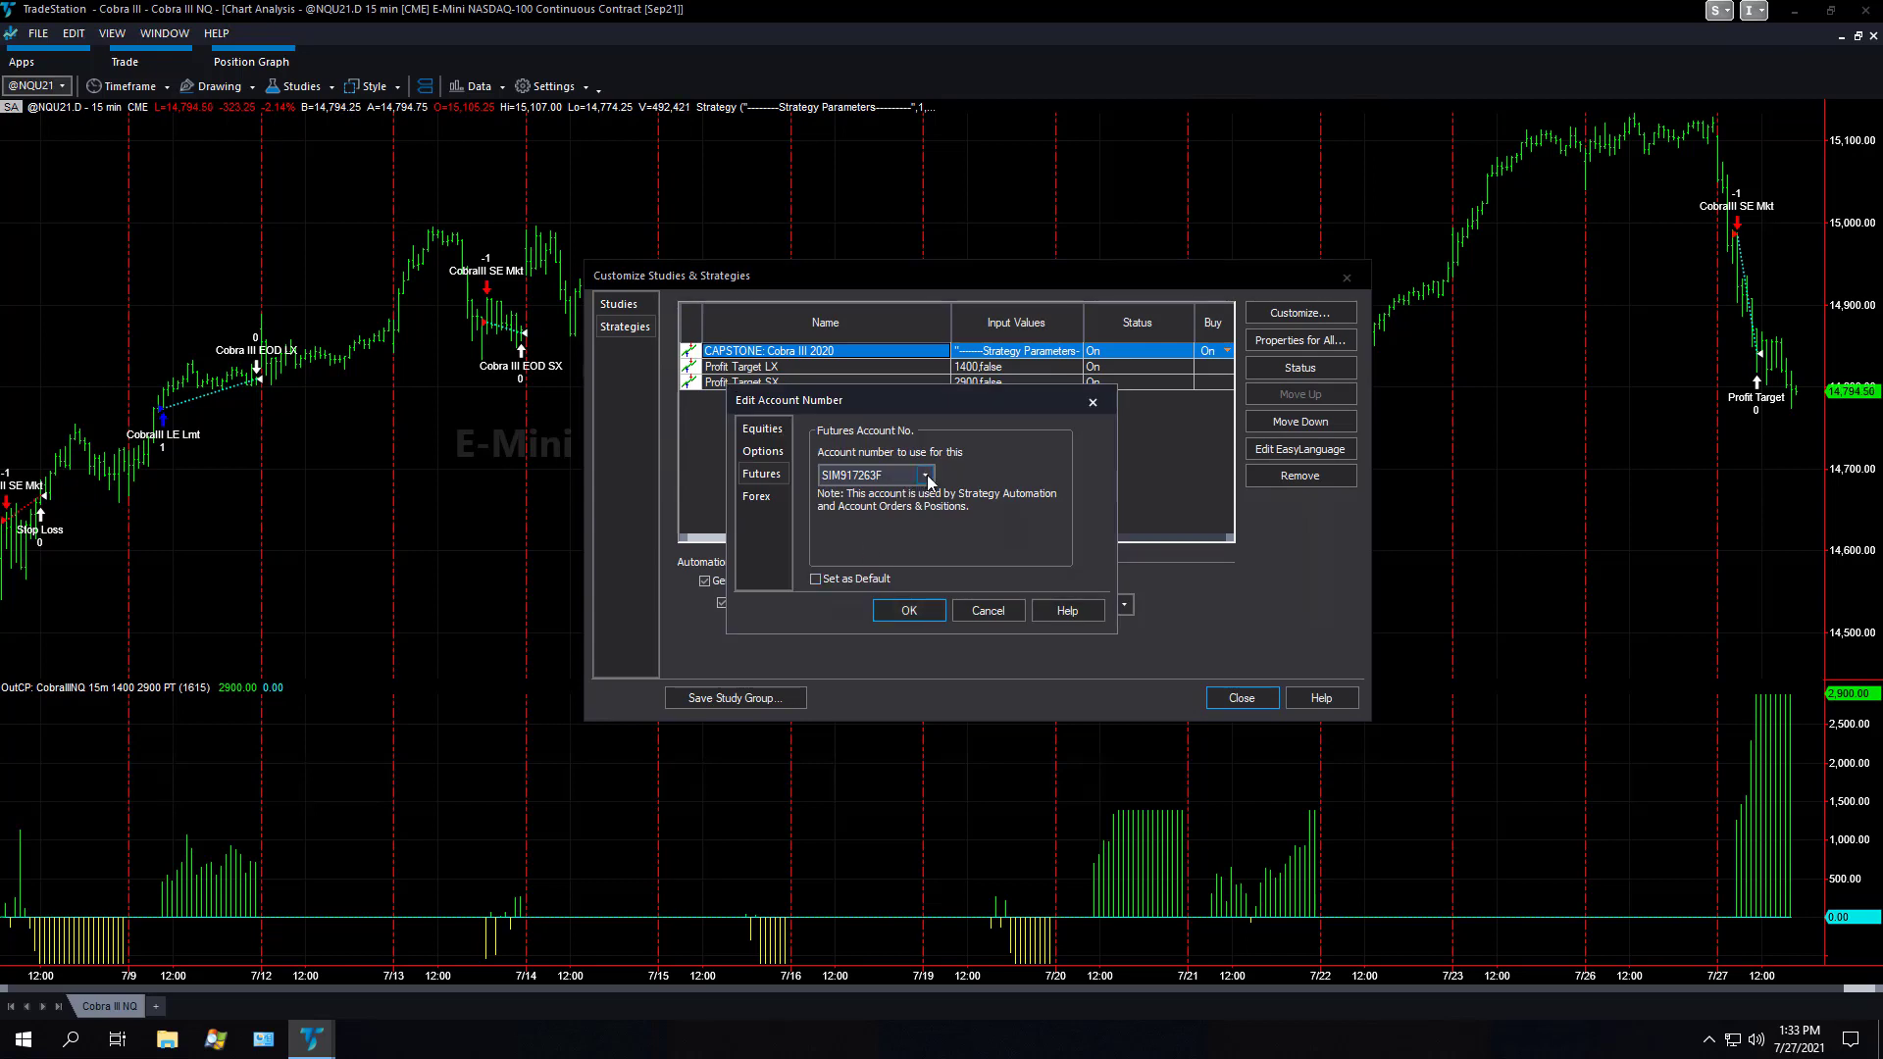
click(926, 475)
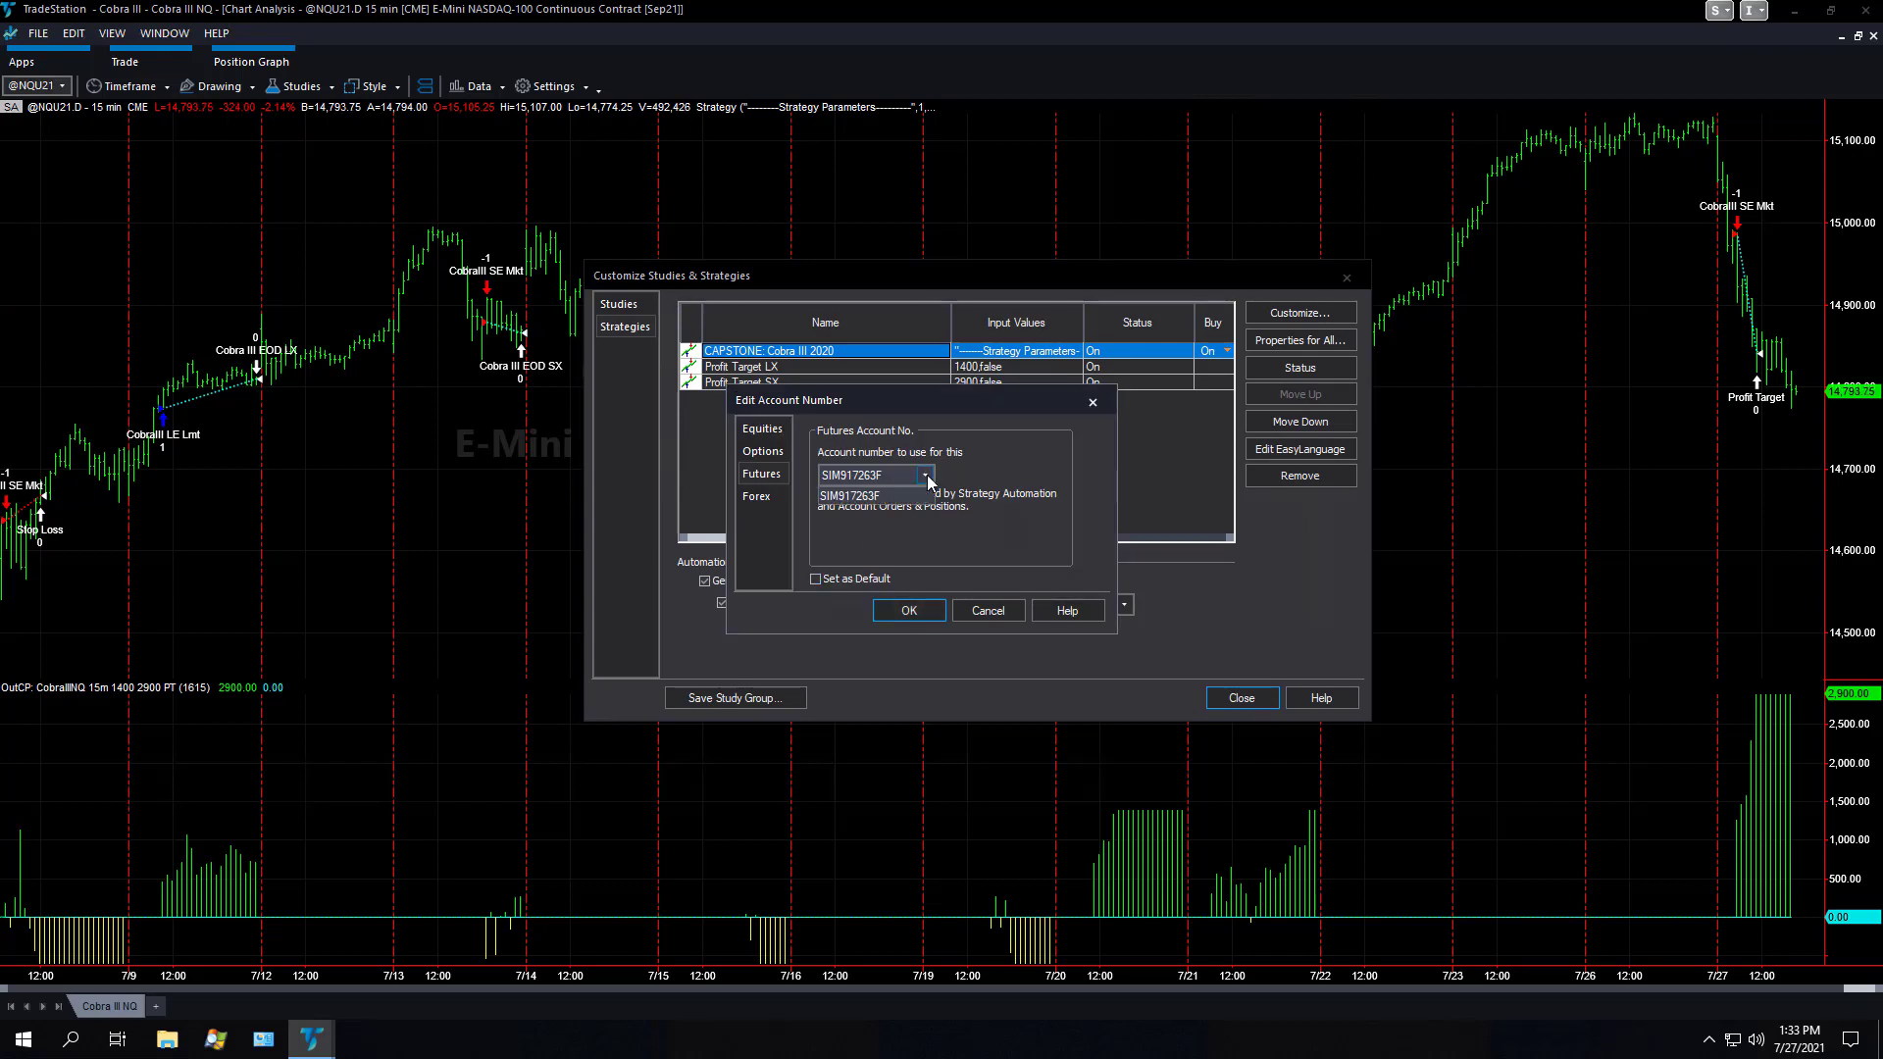
click(927, 478)
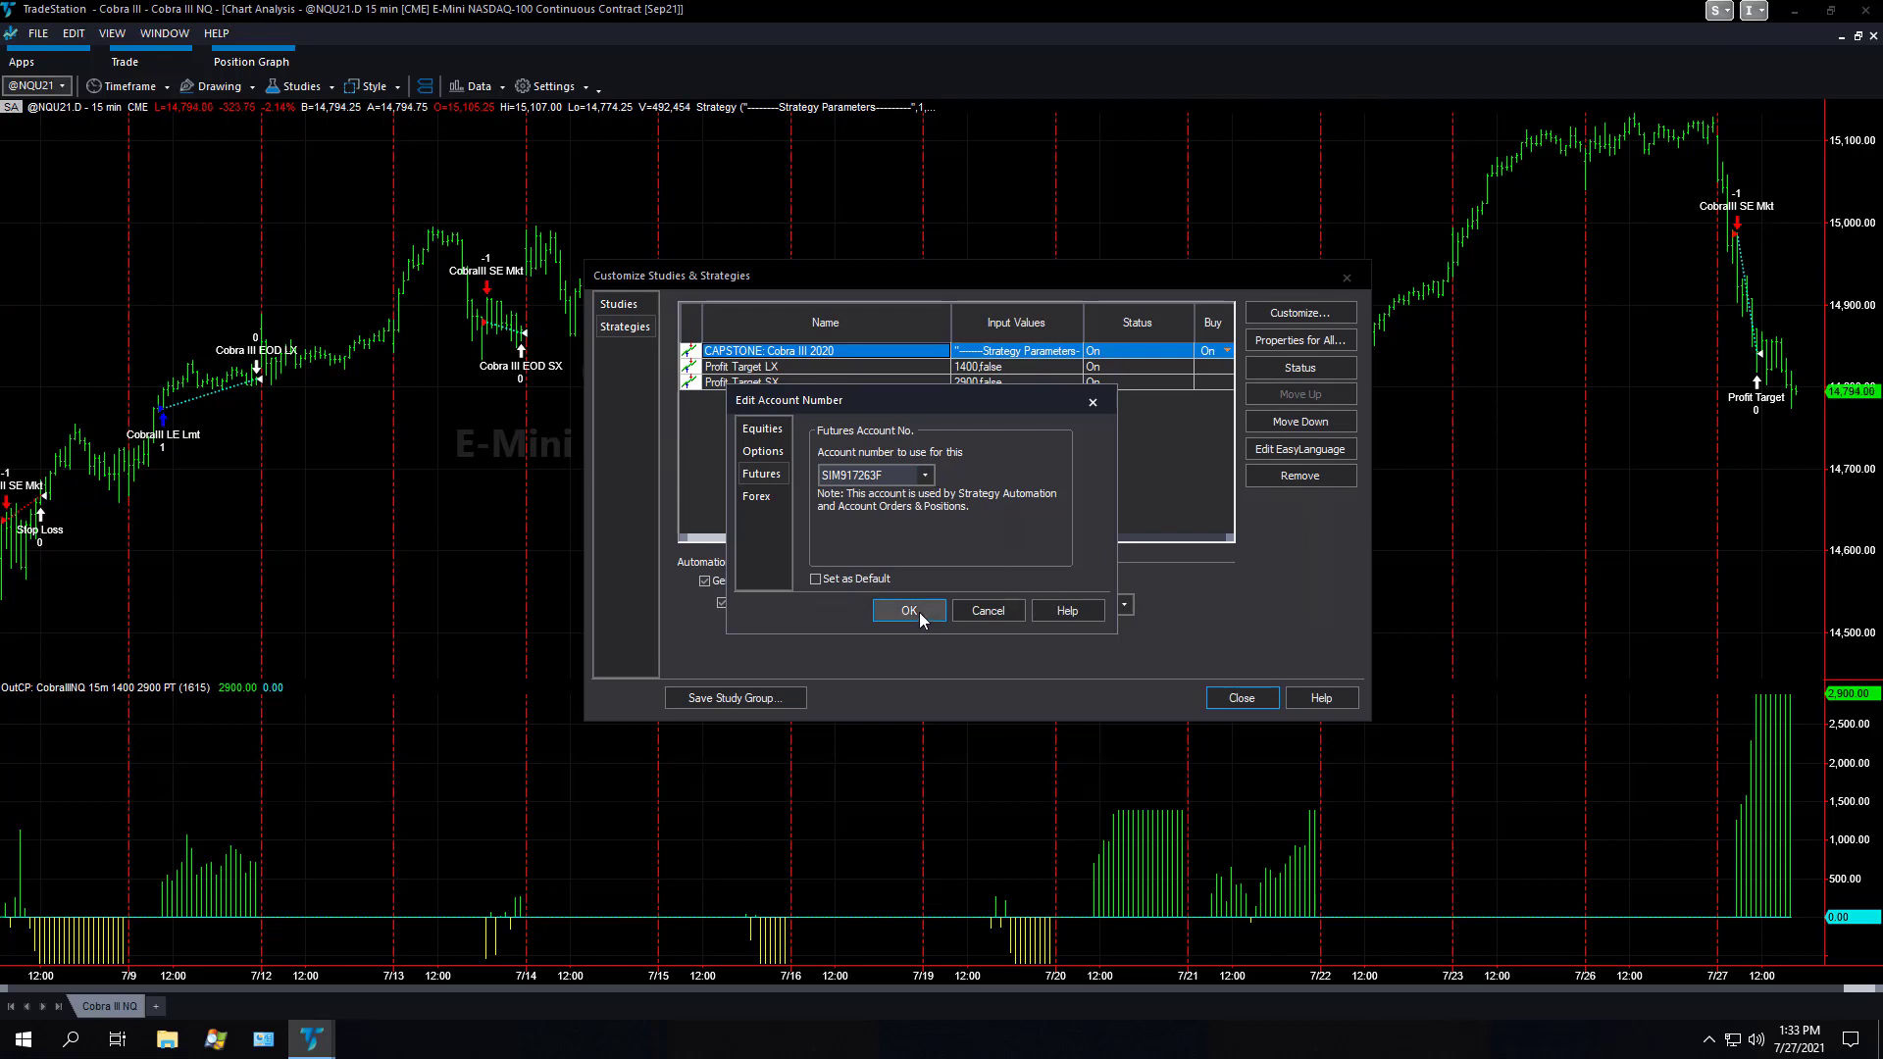
click(925, 476)
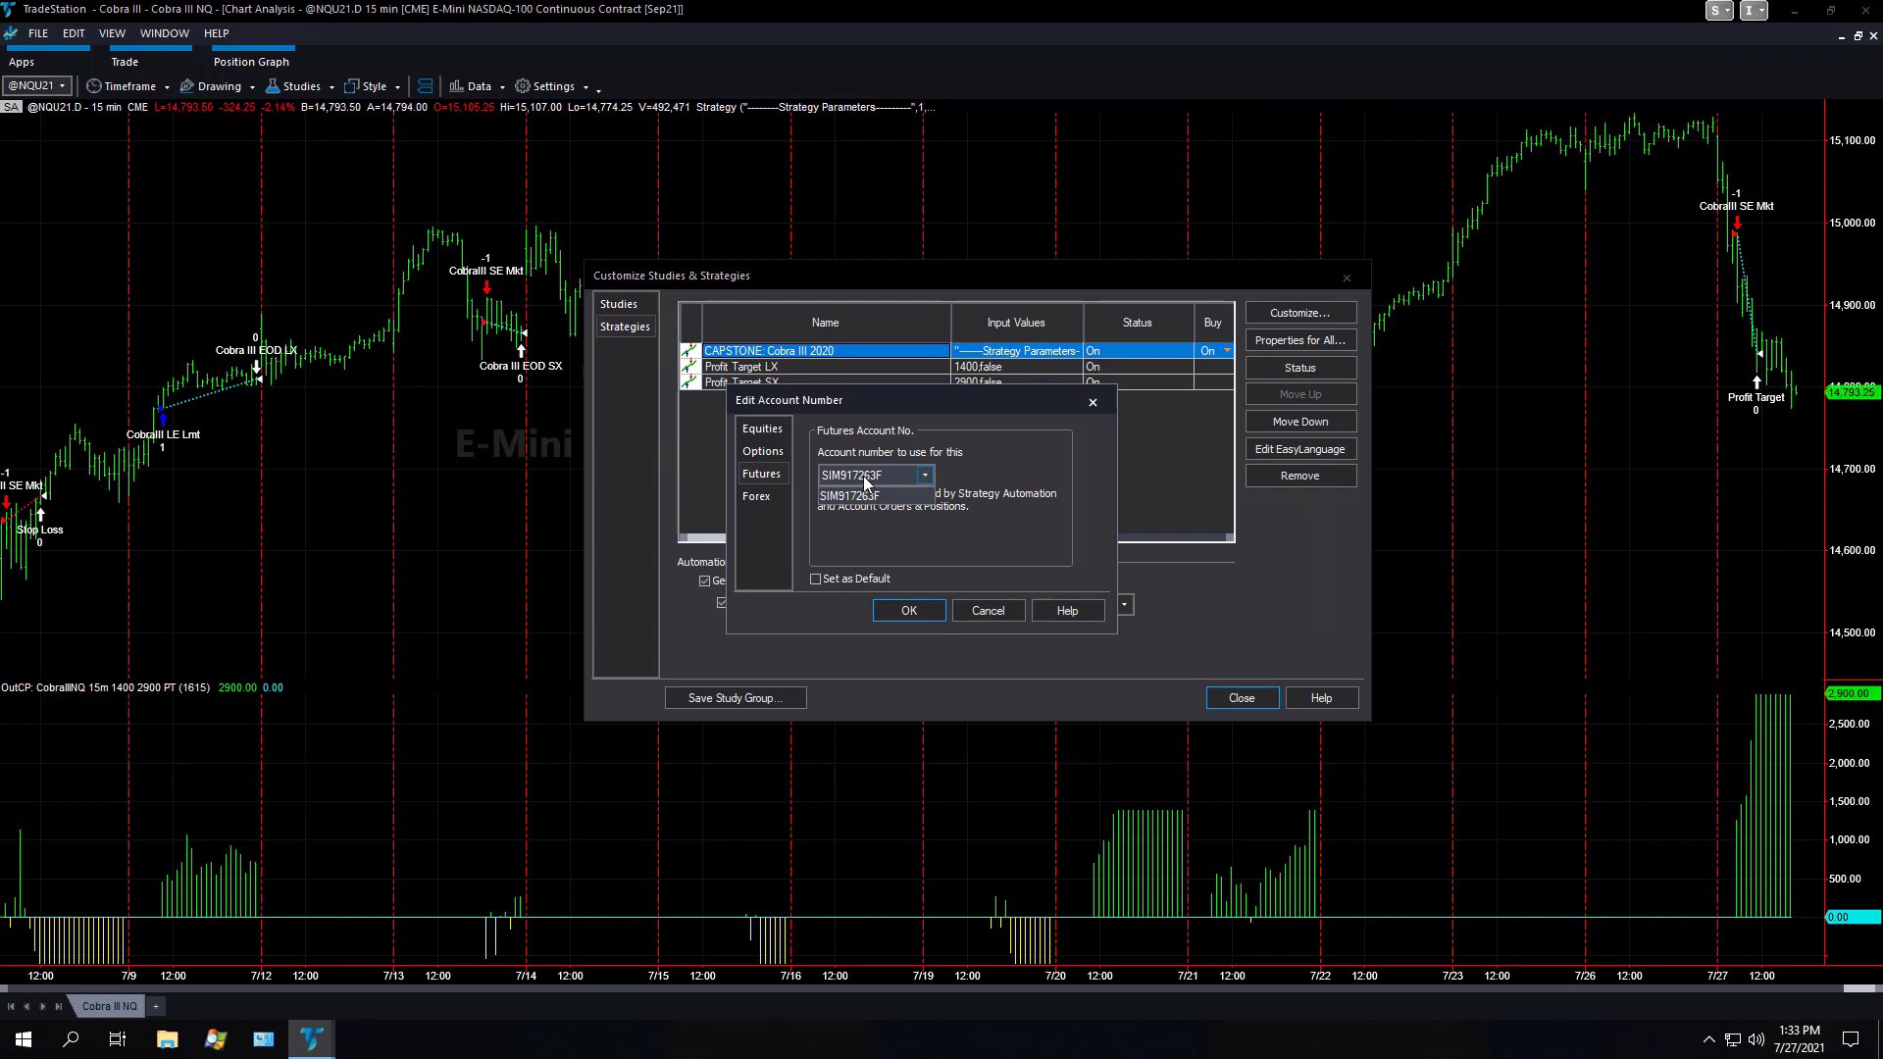
click(924, 475)
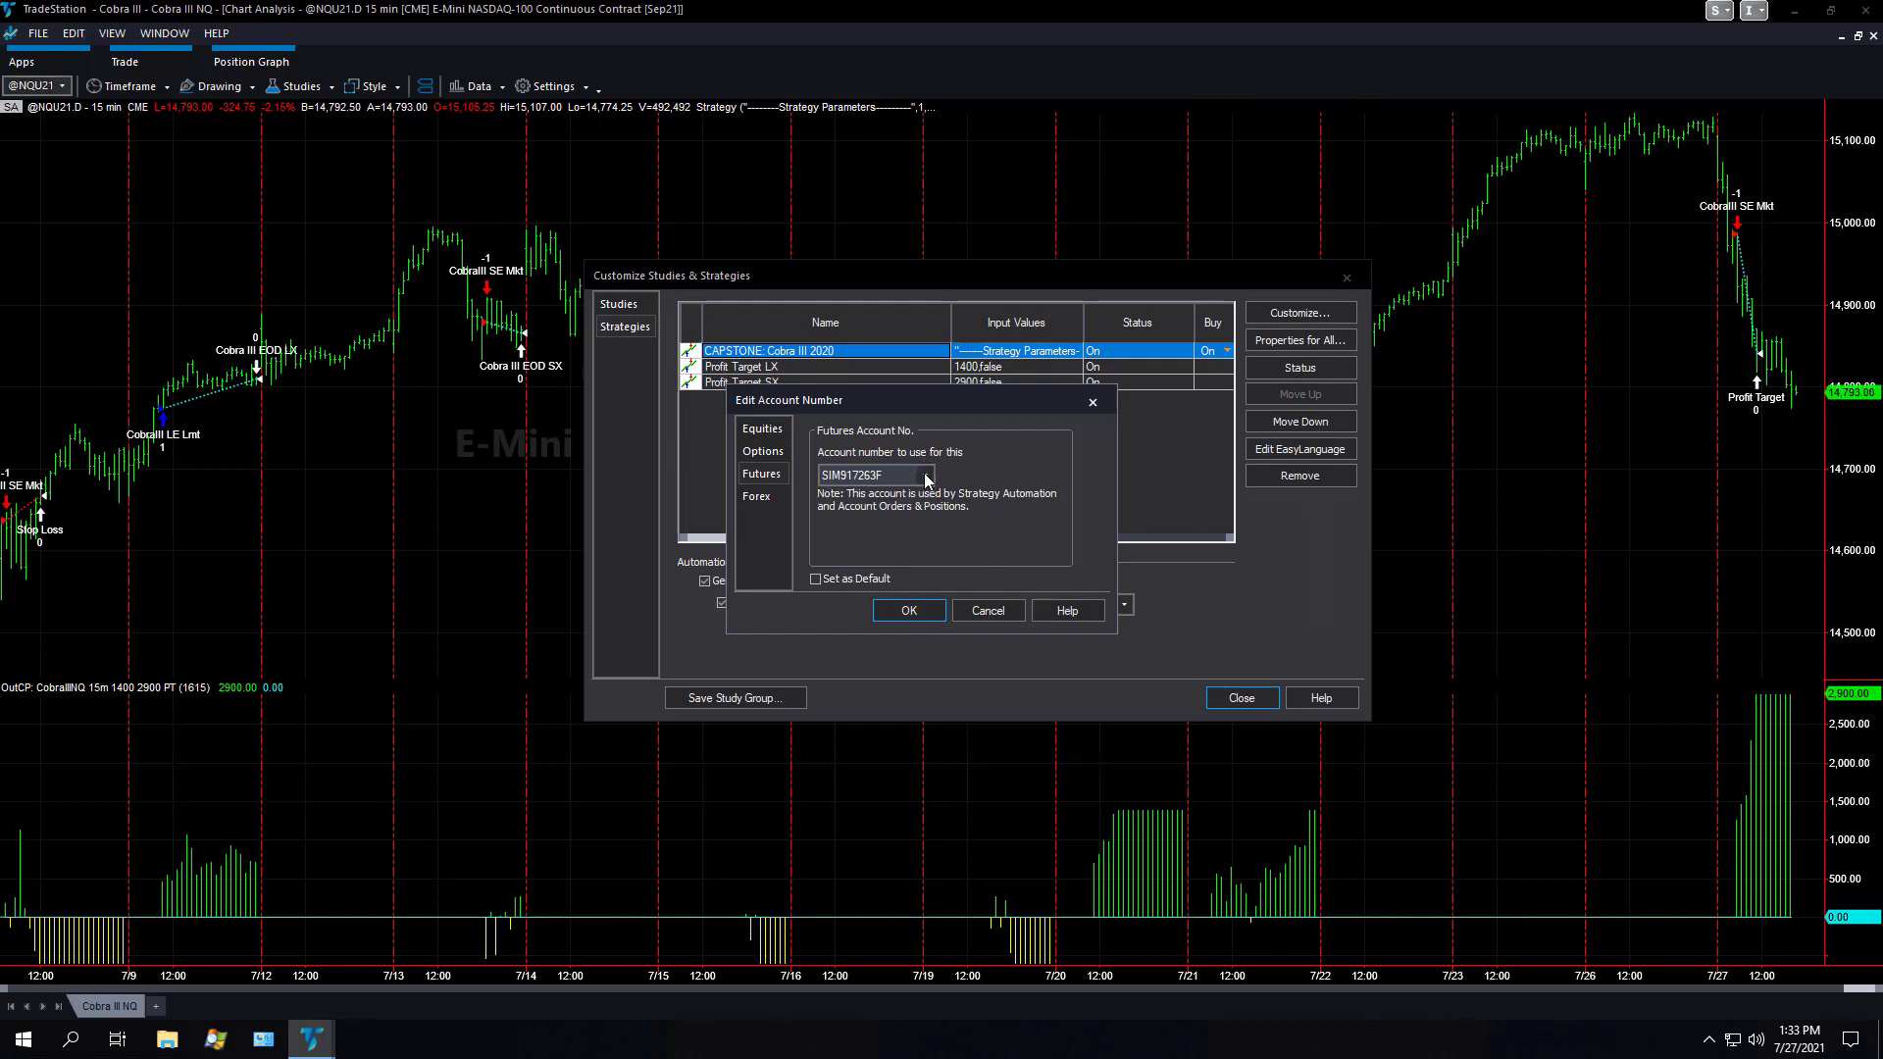
click(753, 479)
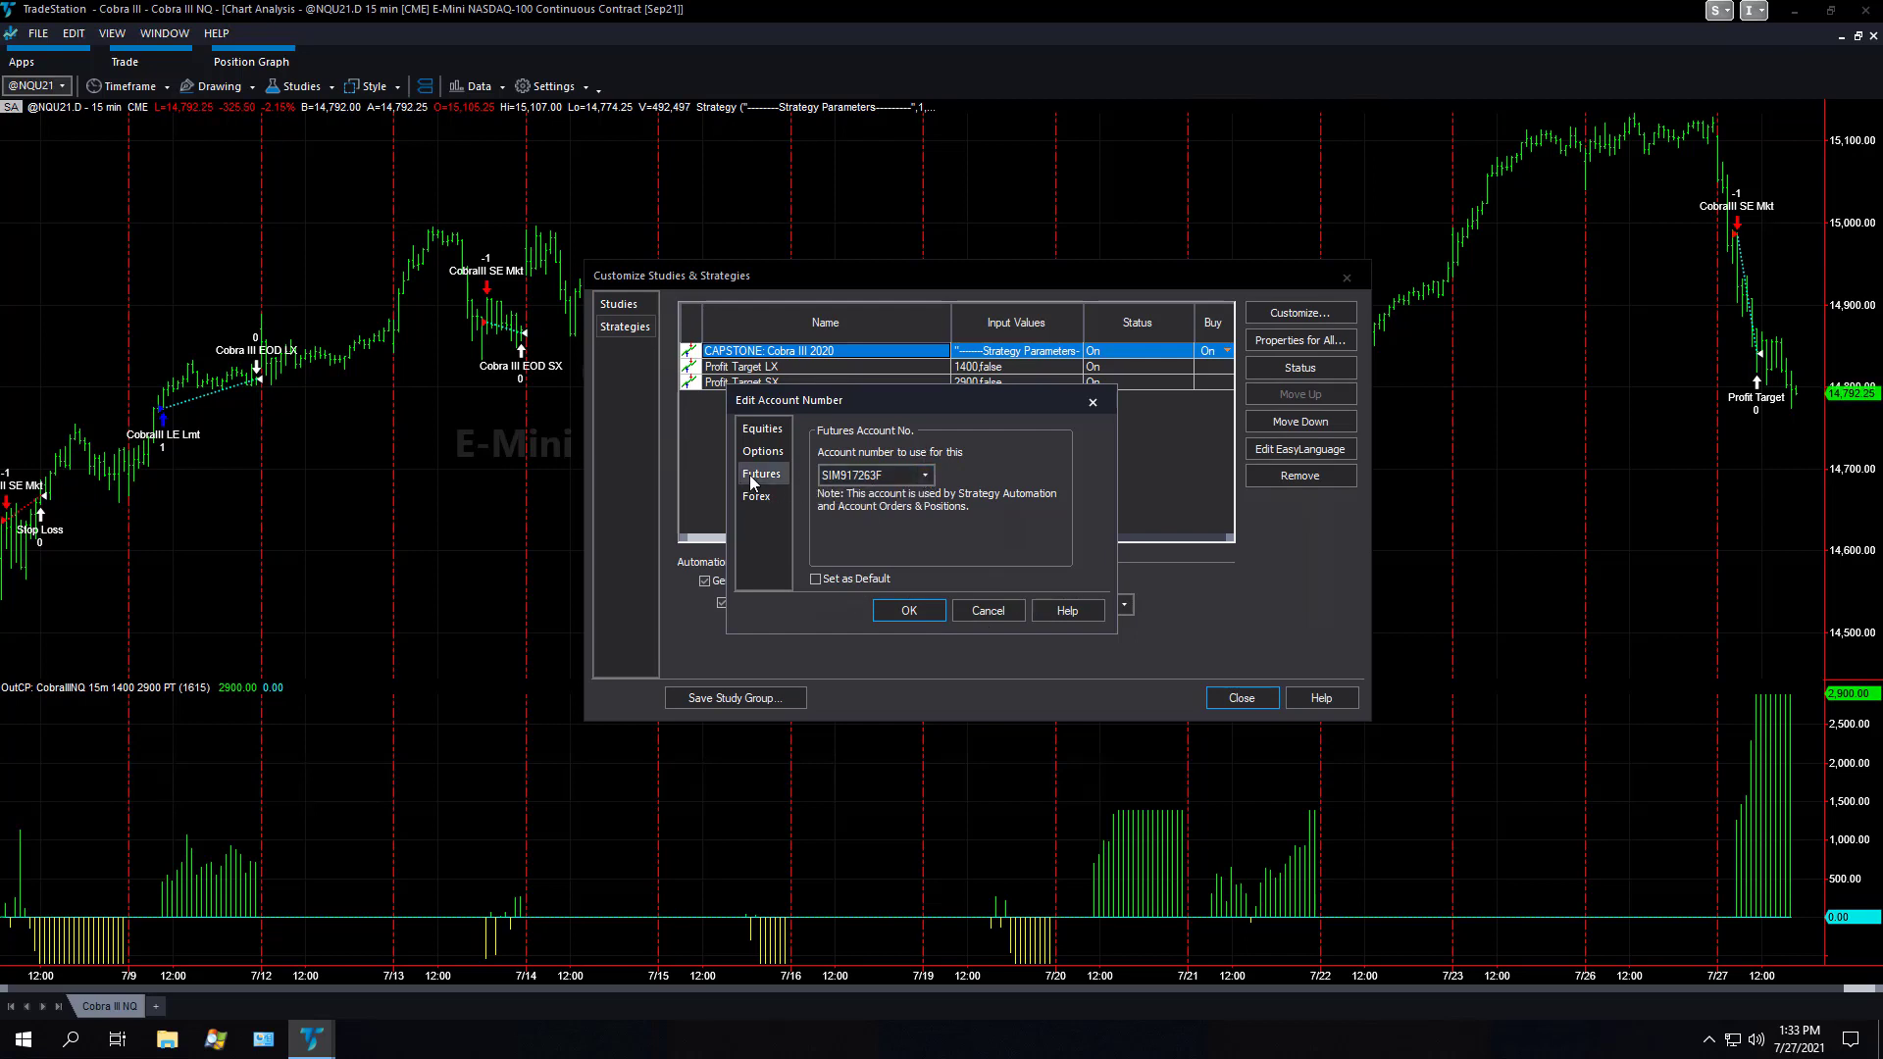
click(914, 610)
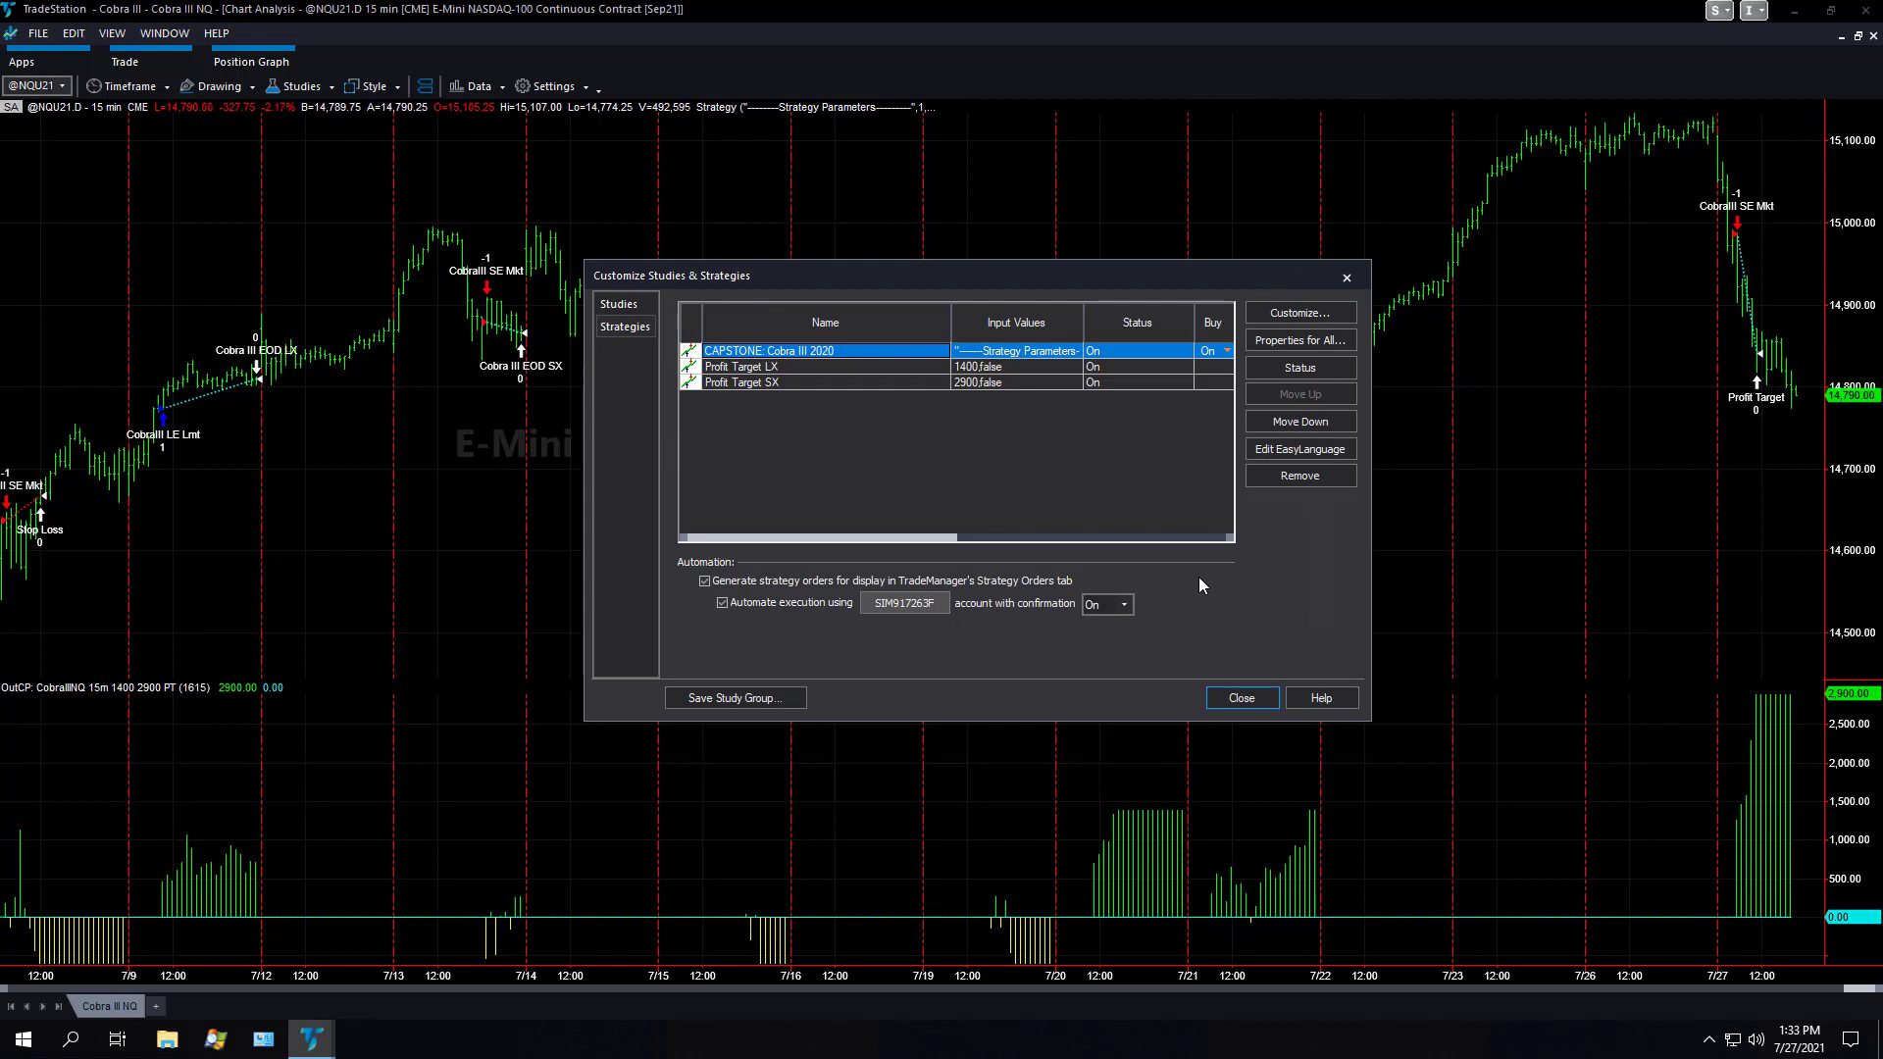
Set automation order confirmation to Off and agree to the Disable Confirmation warning
click(1127, 606)
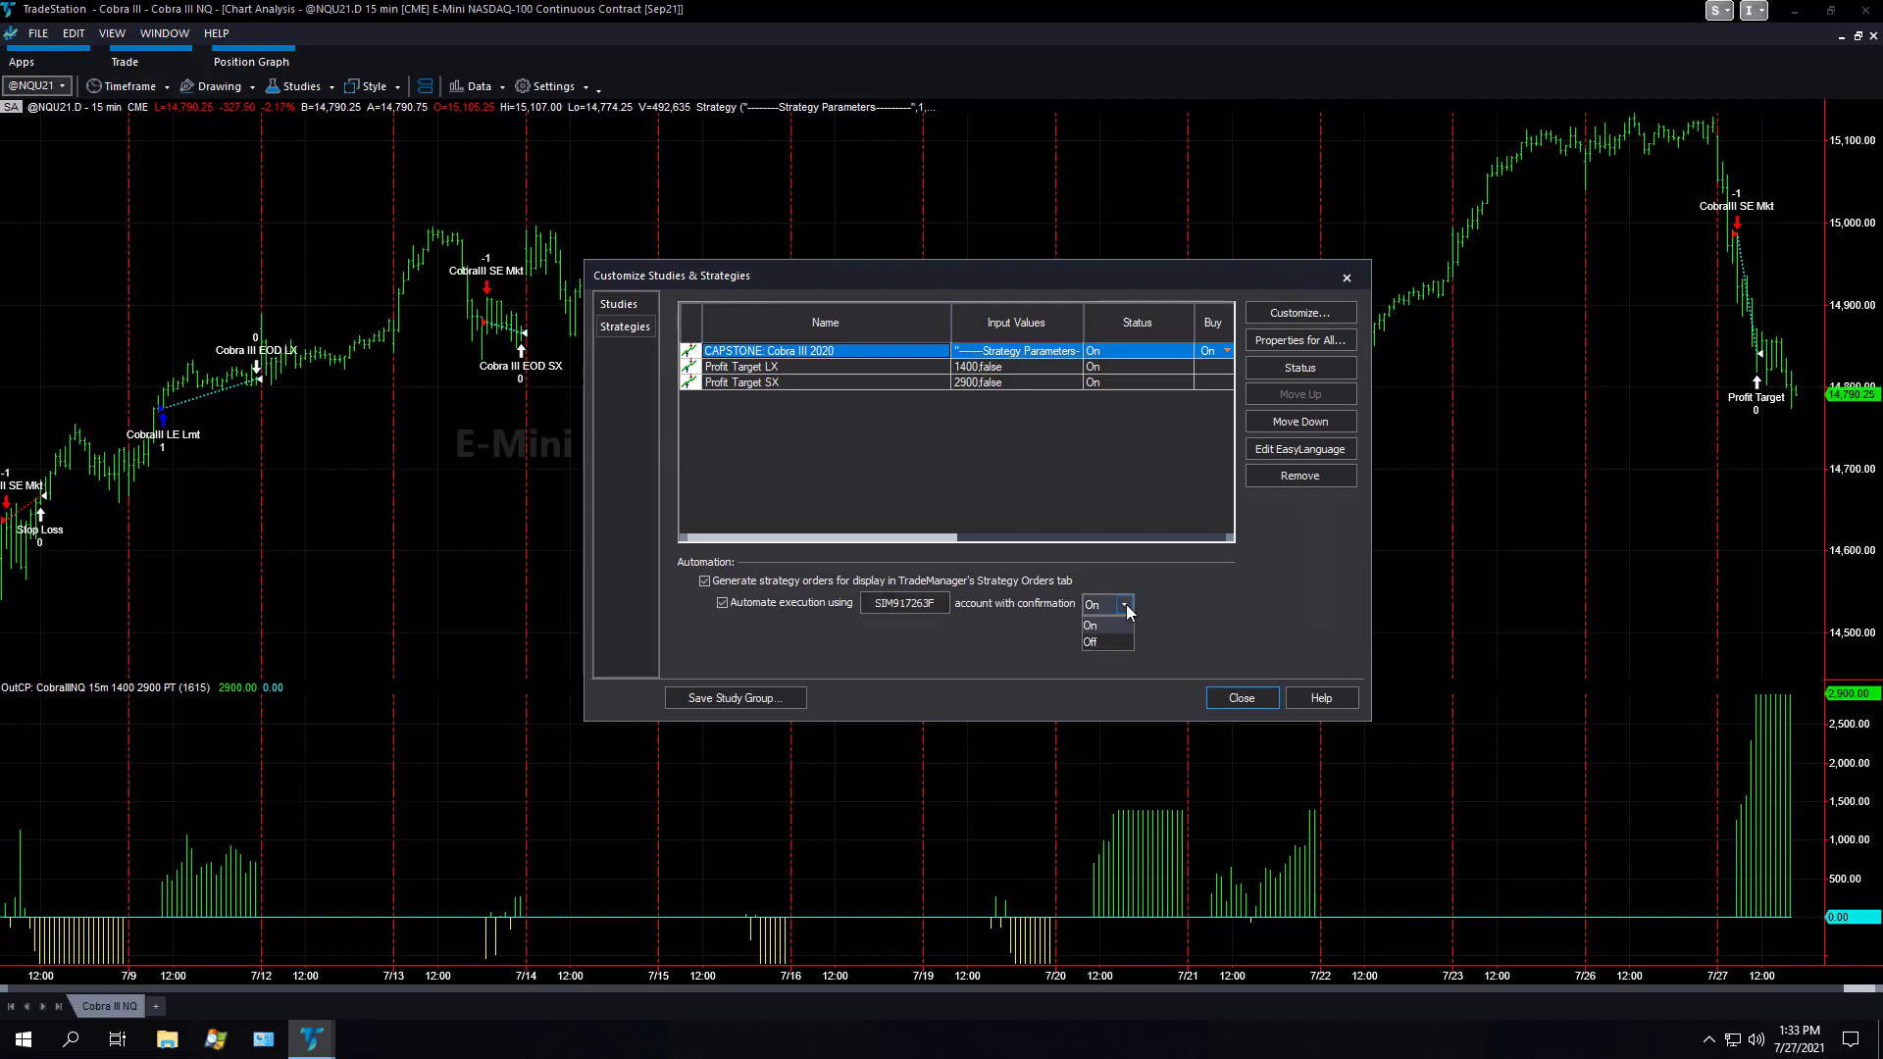
click(1114, 640)
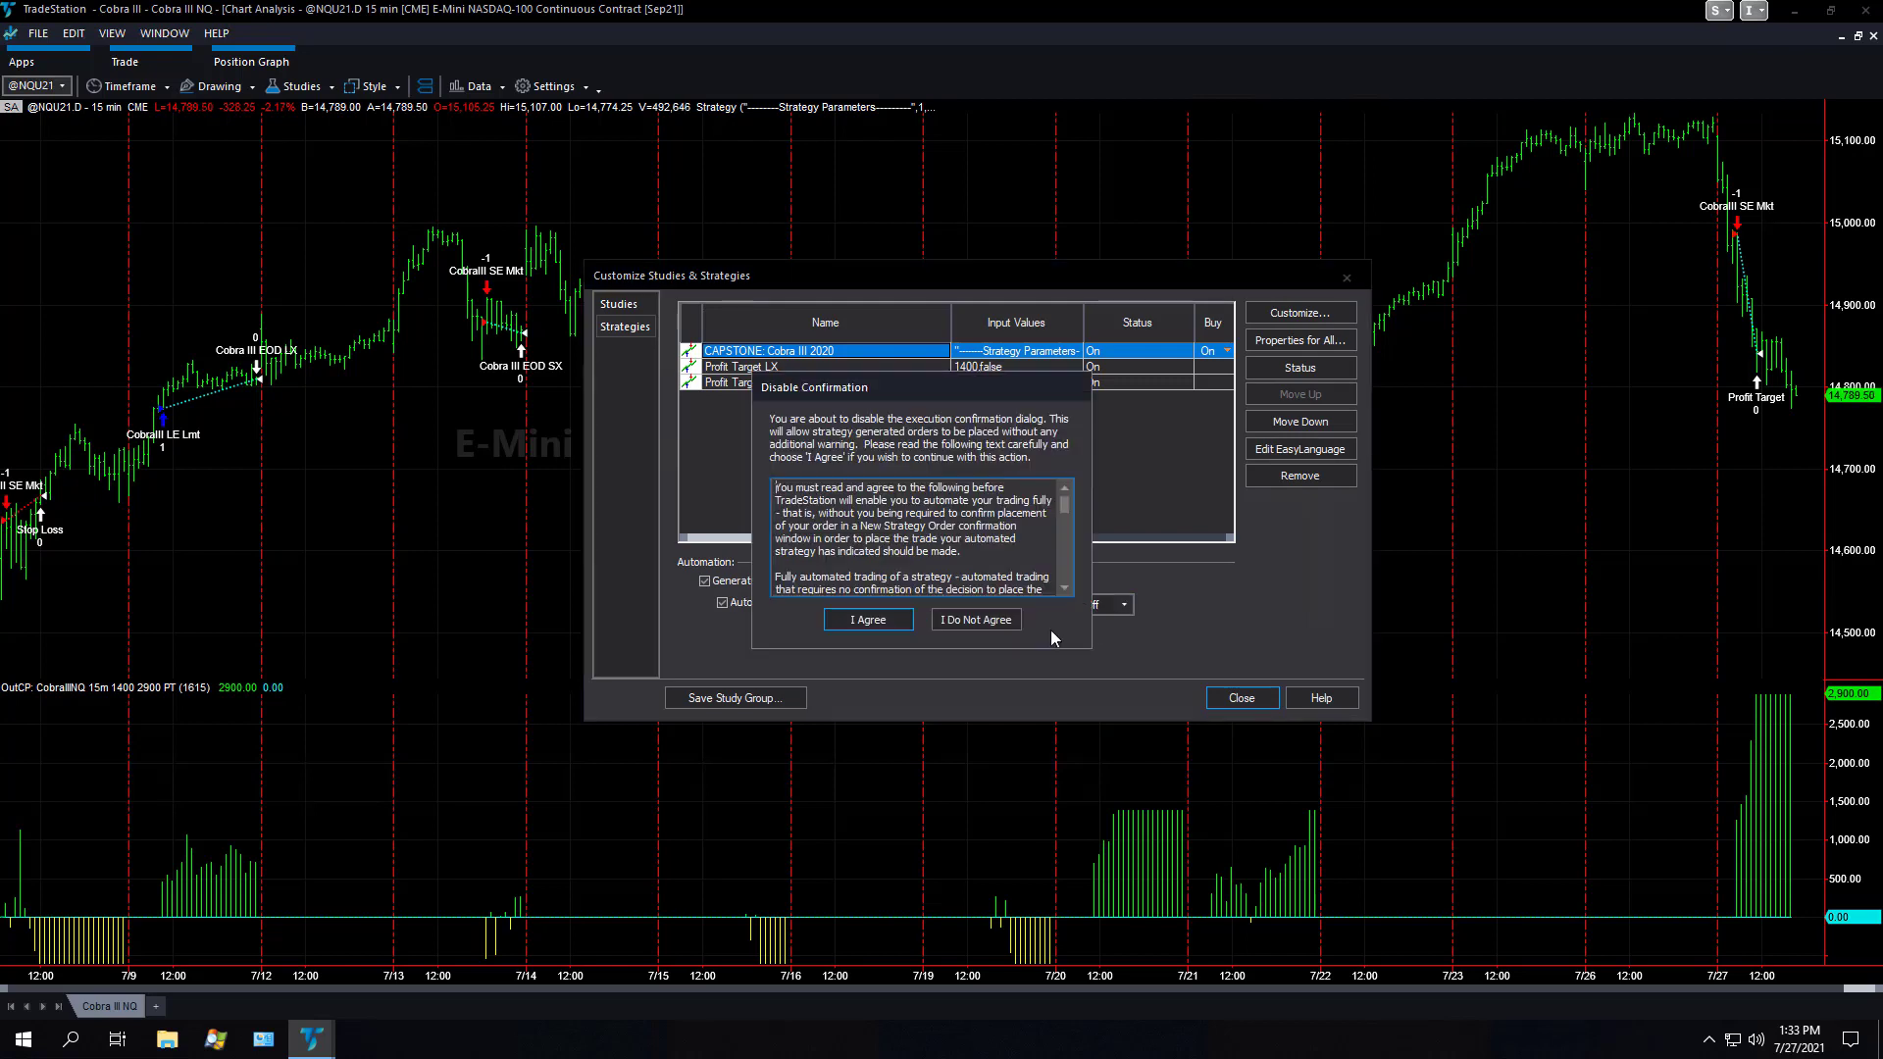
click(866, 620)
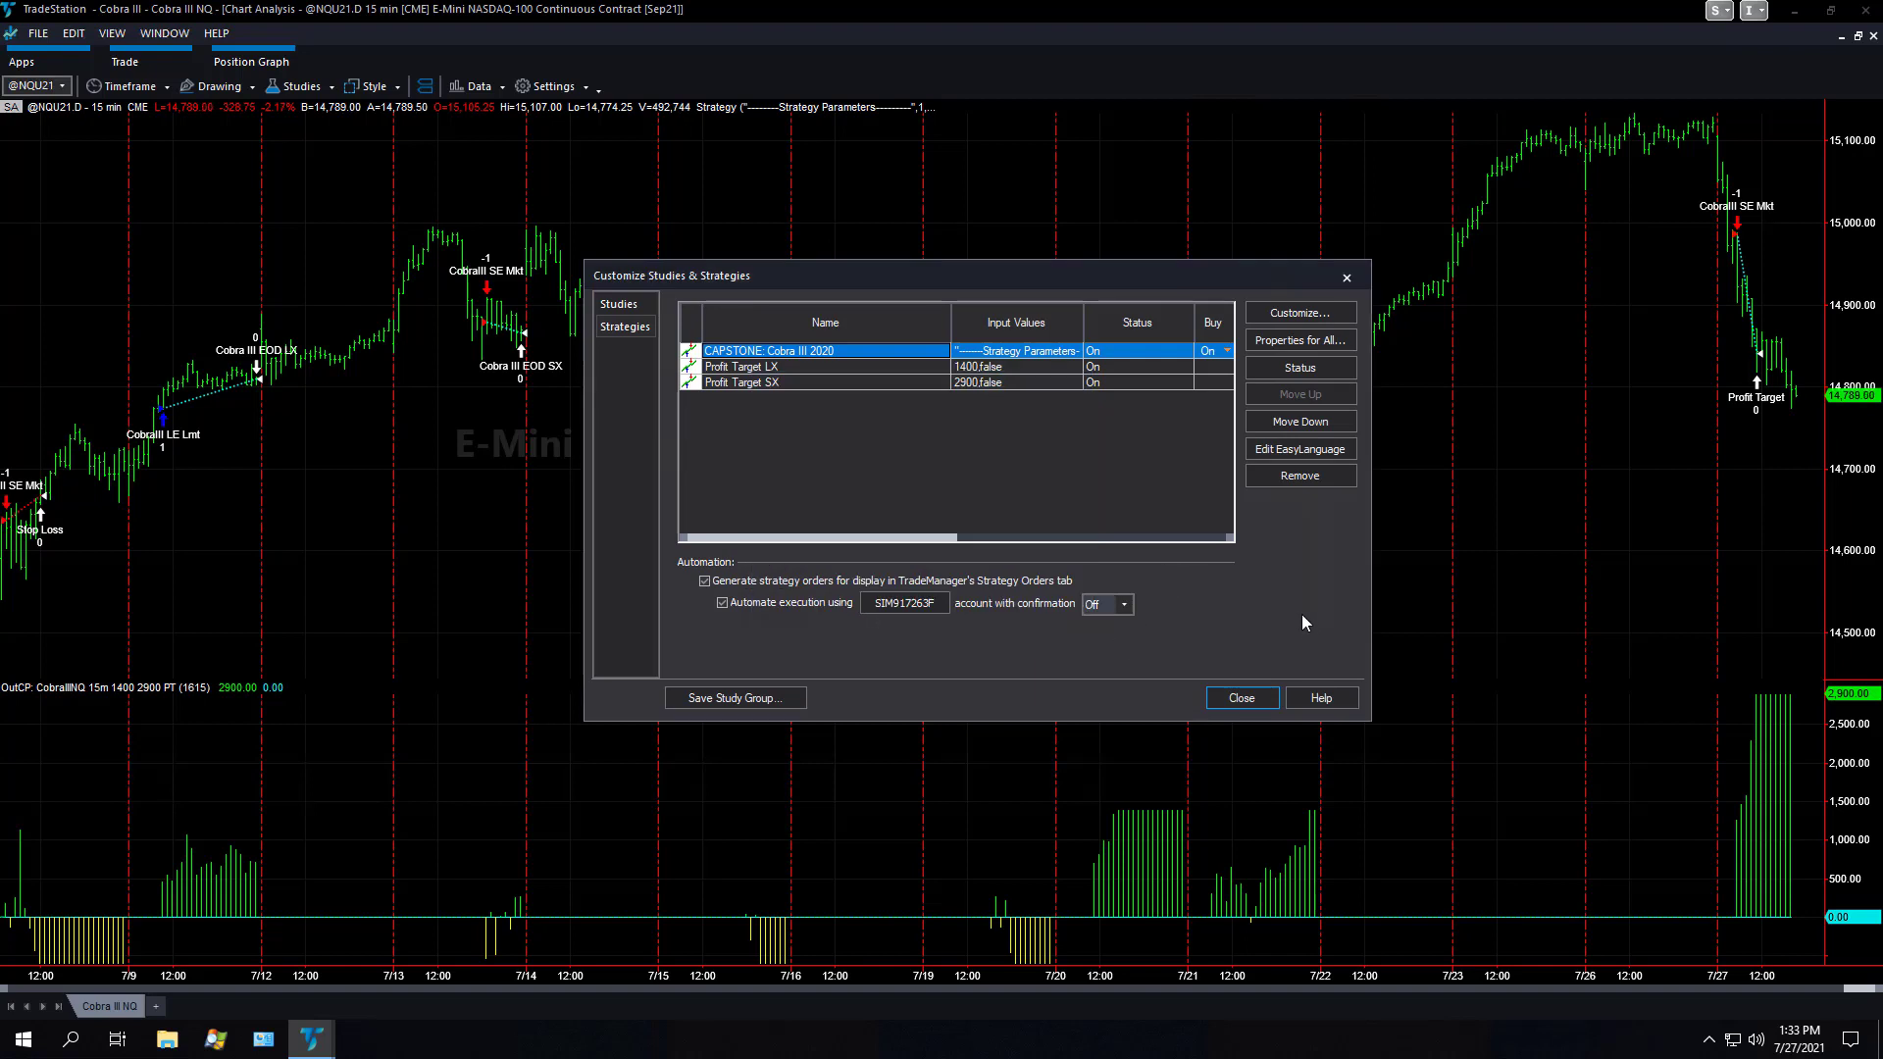
drag(1012, 280, 956, 280)
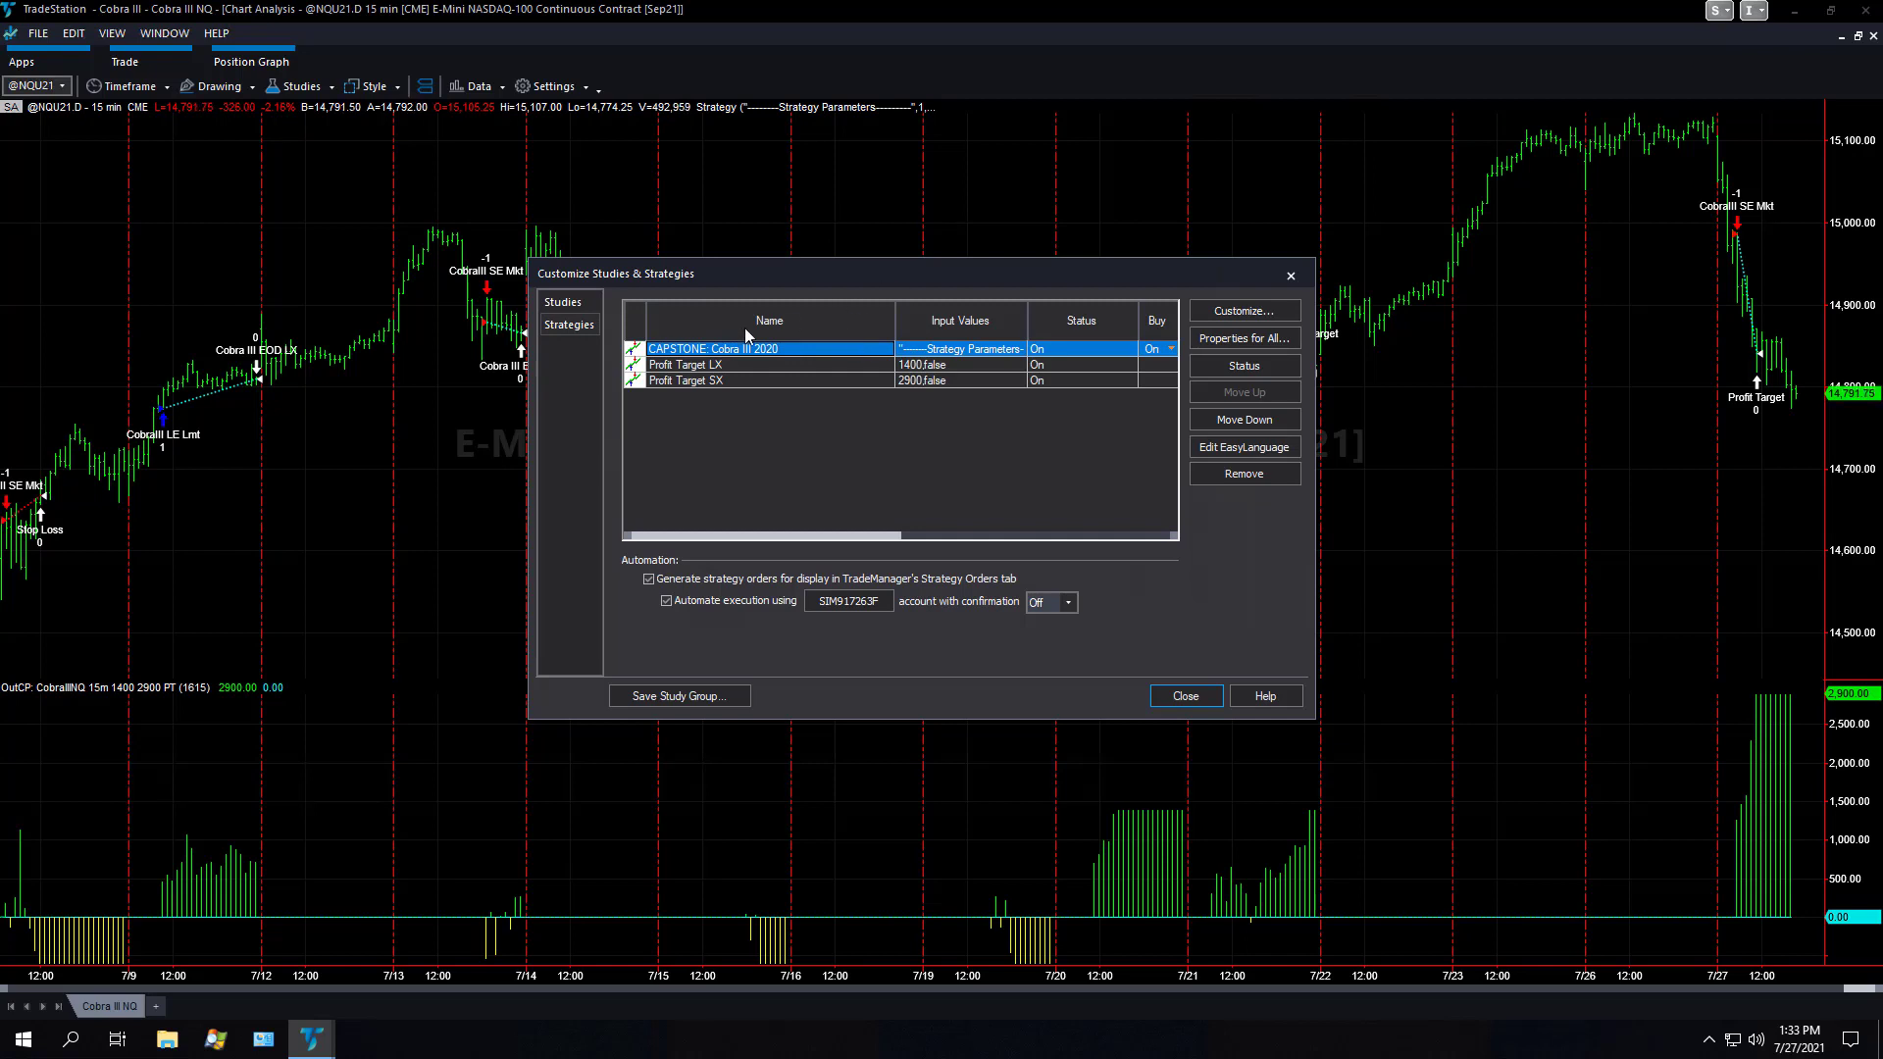
Open the properties for all chart strategies and turn on look-inside-bar back-testing
click(1168, 344)
click(1239, 336)
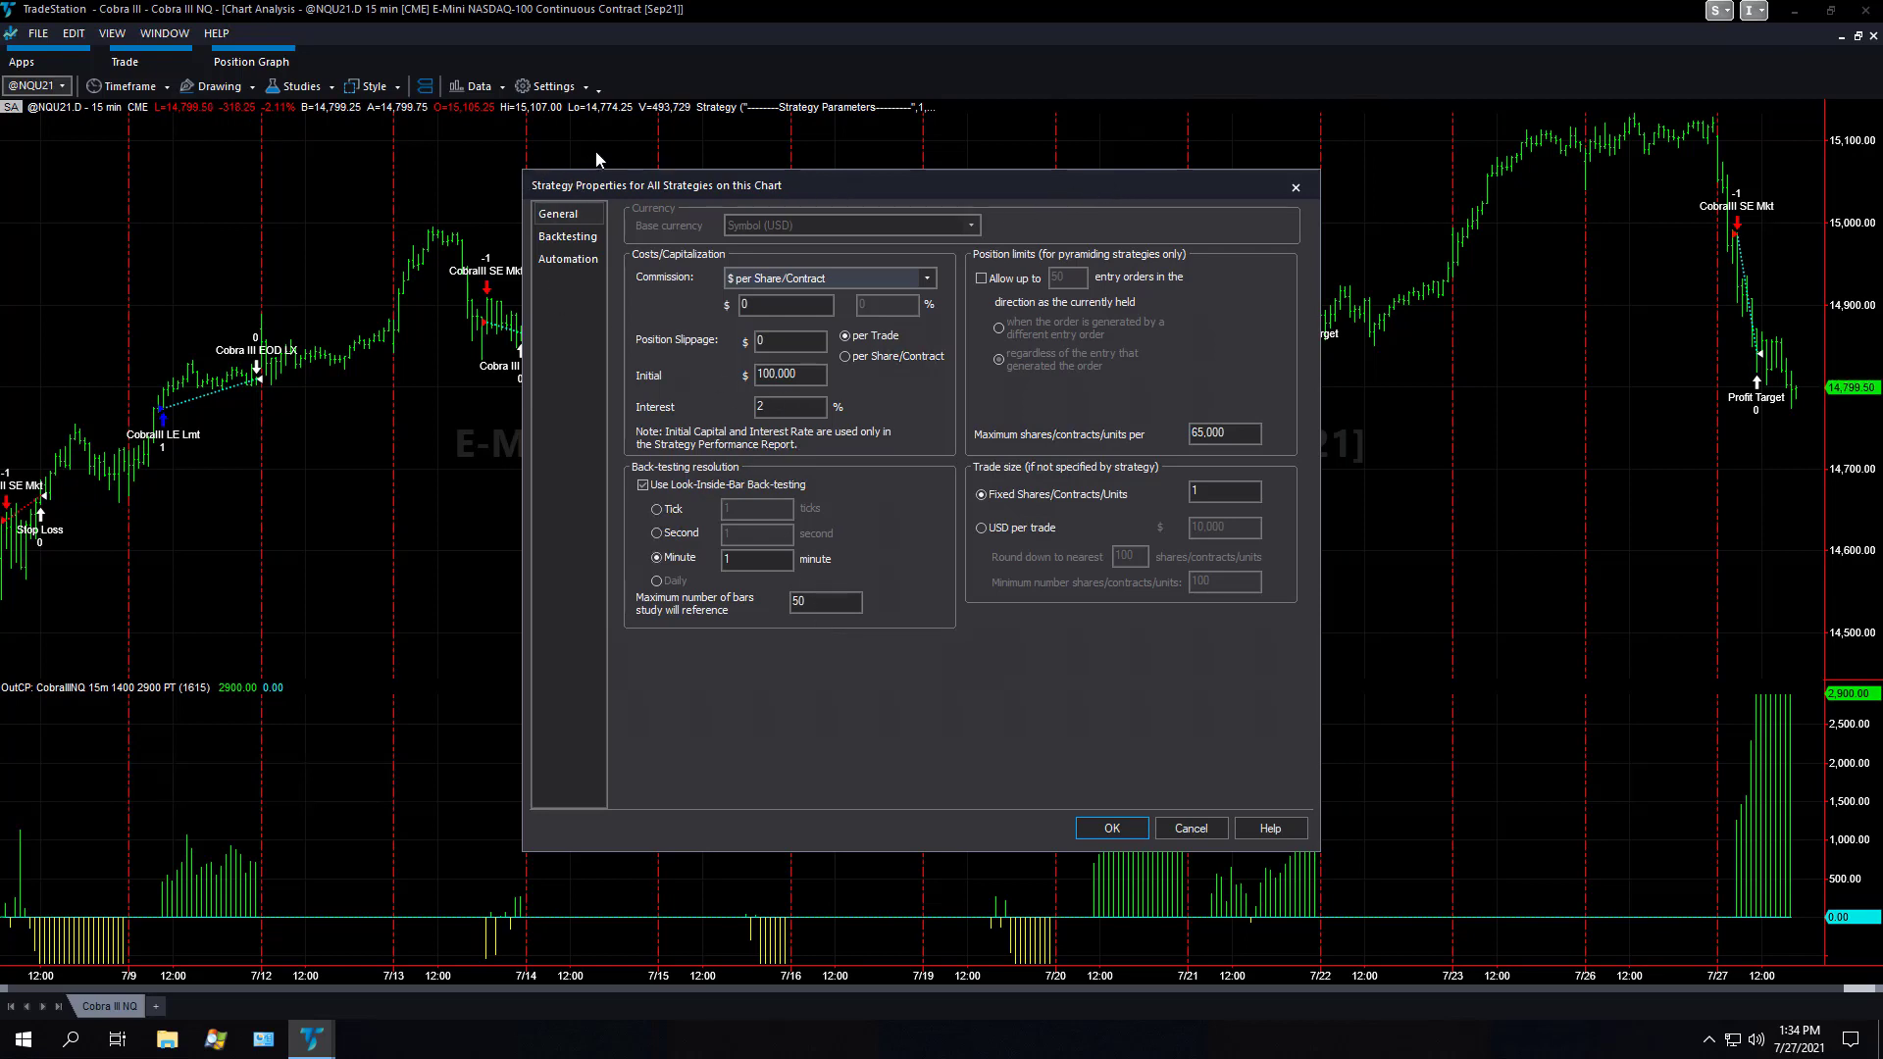
drag(863, 185, 914, 210)
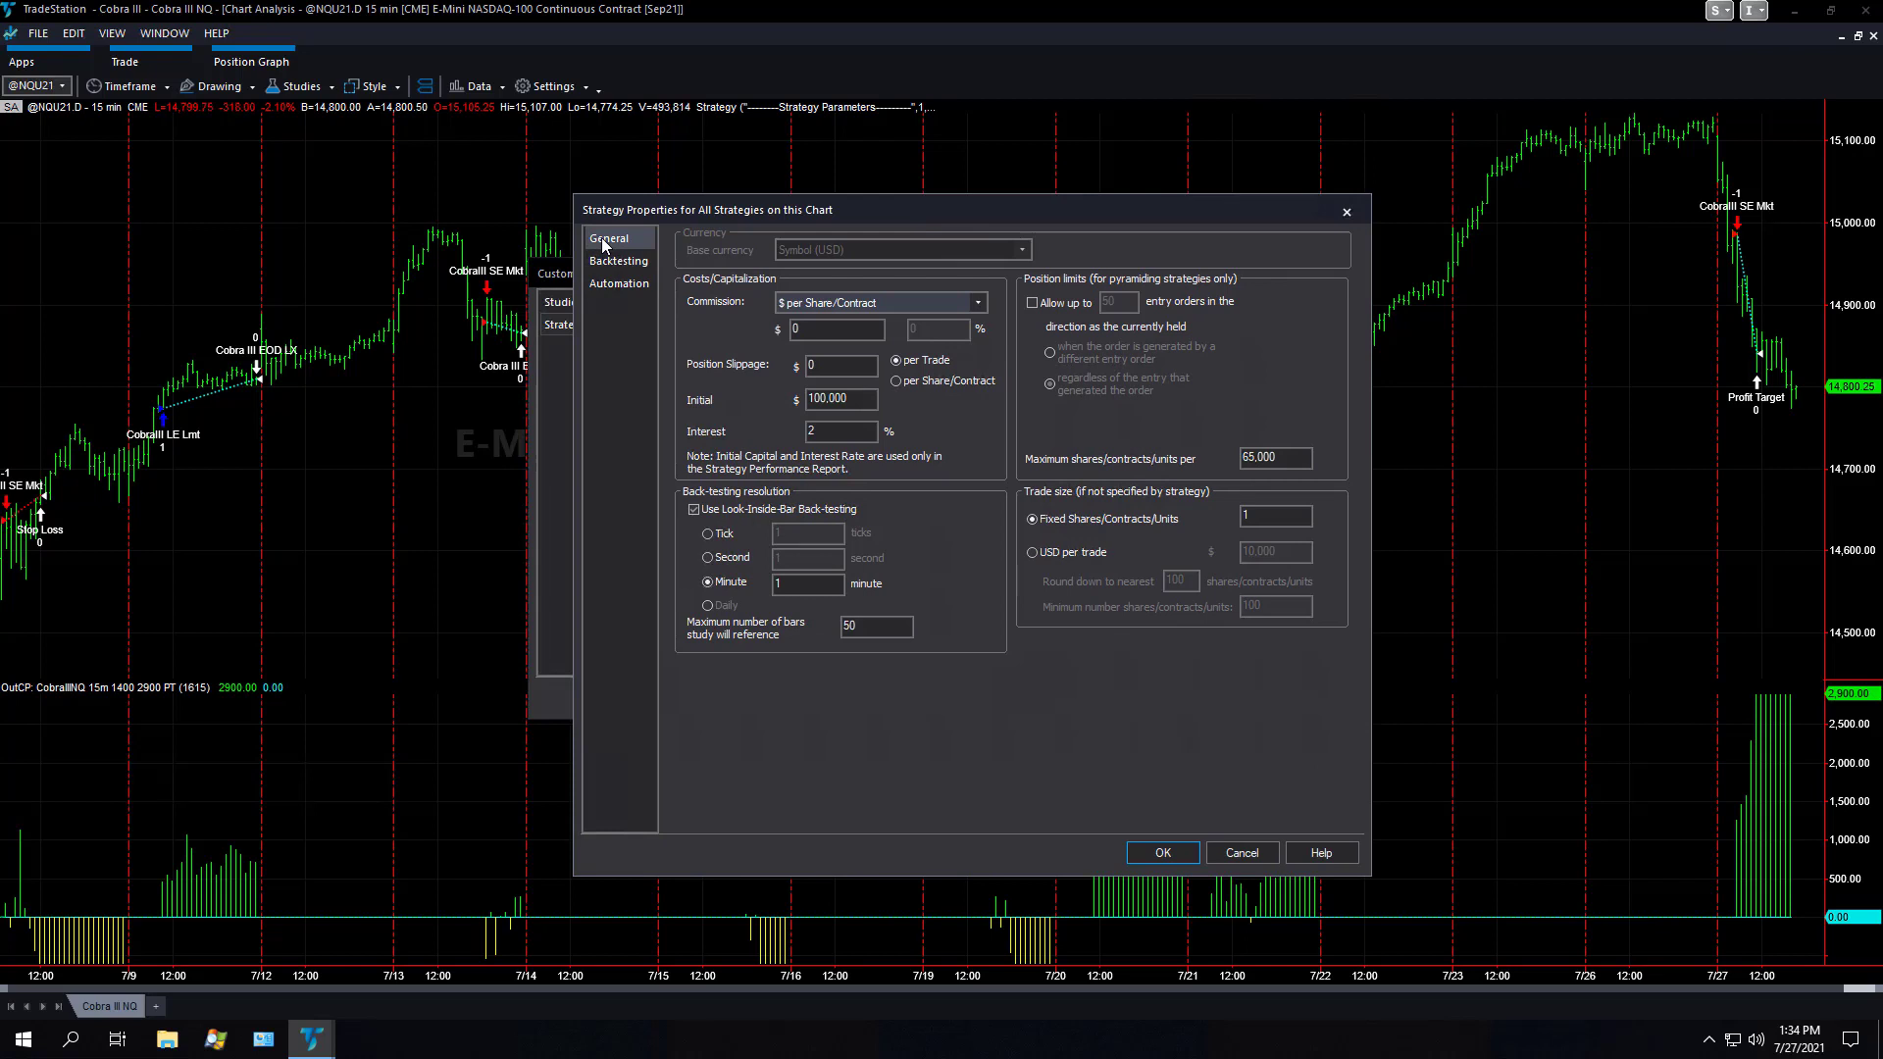
click(732, 509)
Keep commission charged as $ per Trade with a $0 amount
click(824, 304)
click(838, 325)
click(835, 330)
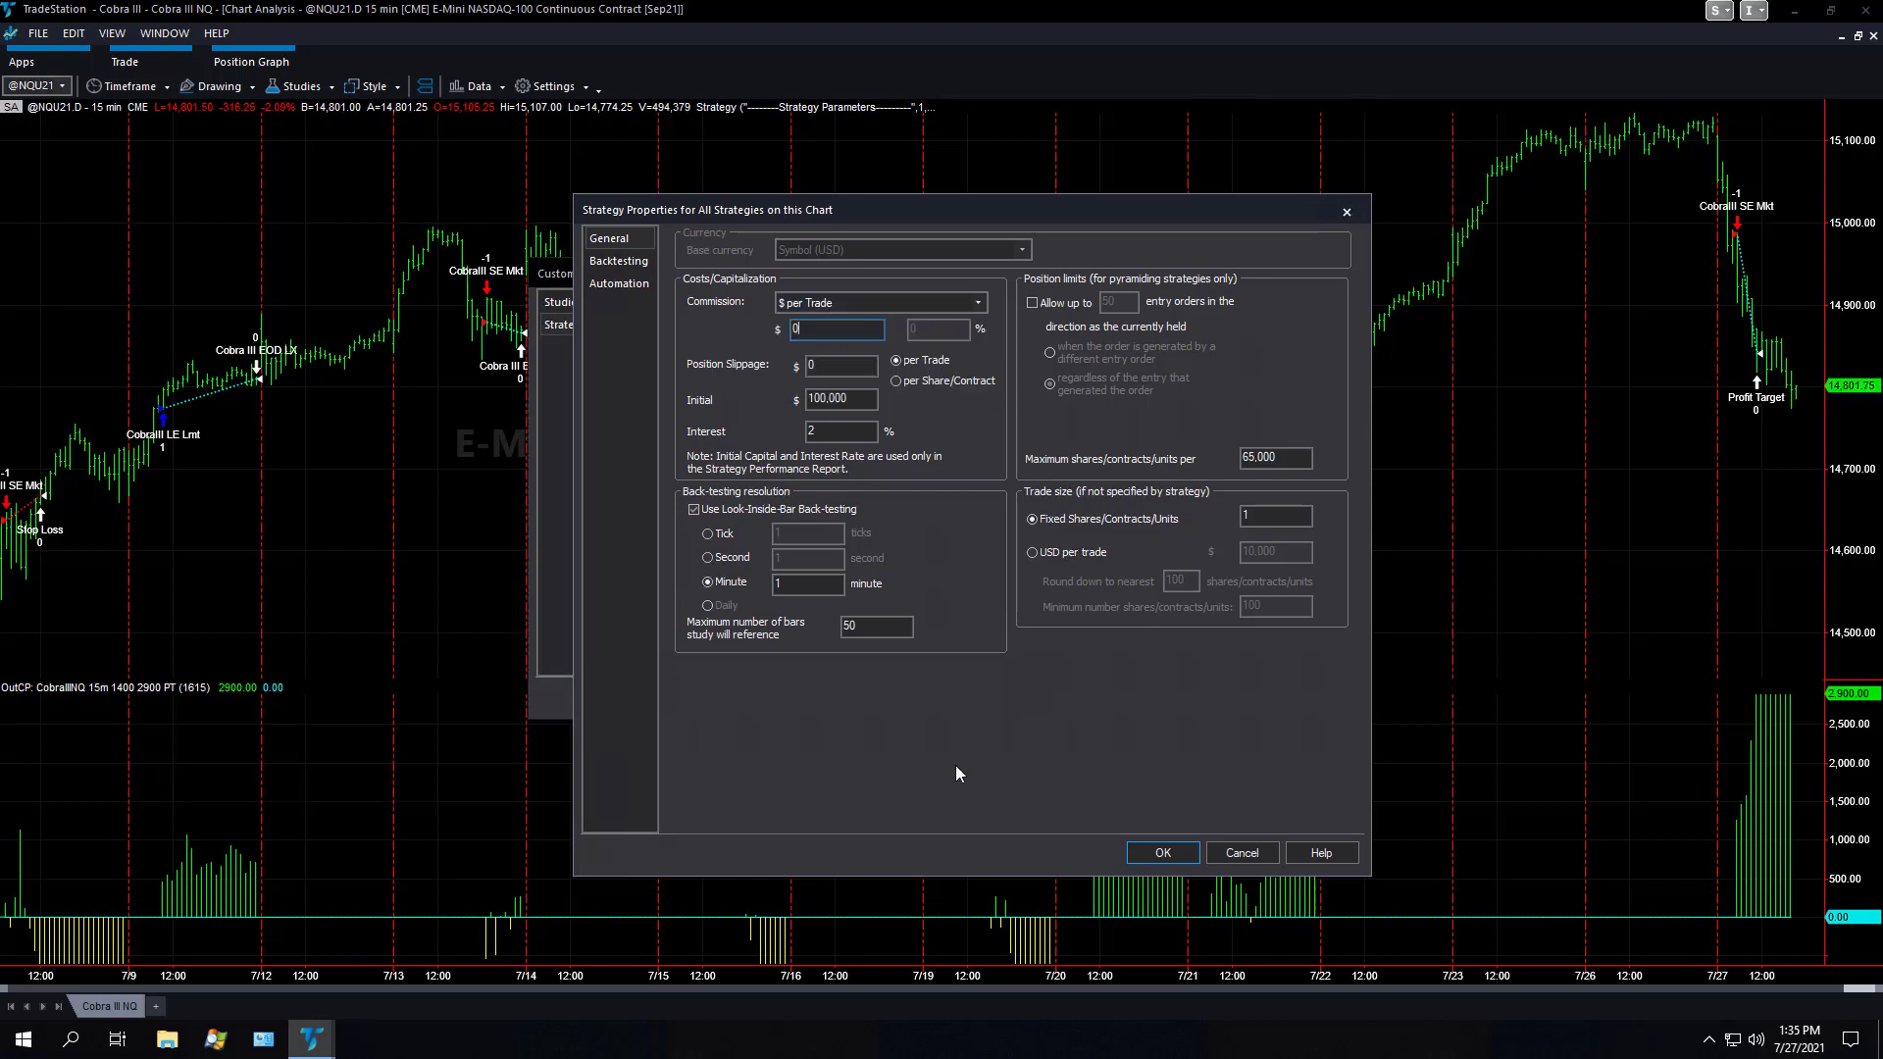
click(827, 308)
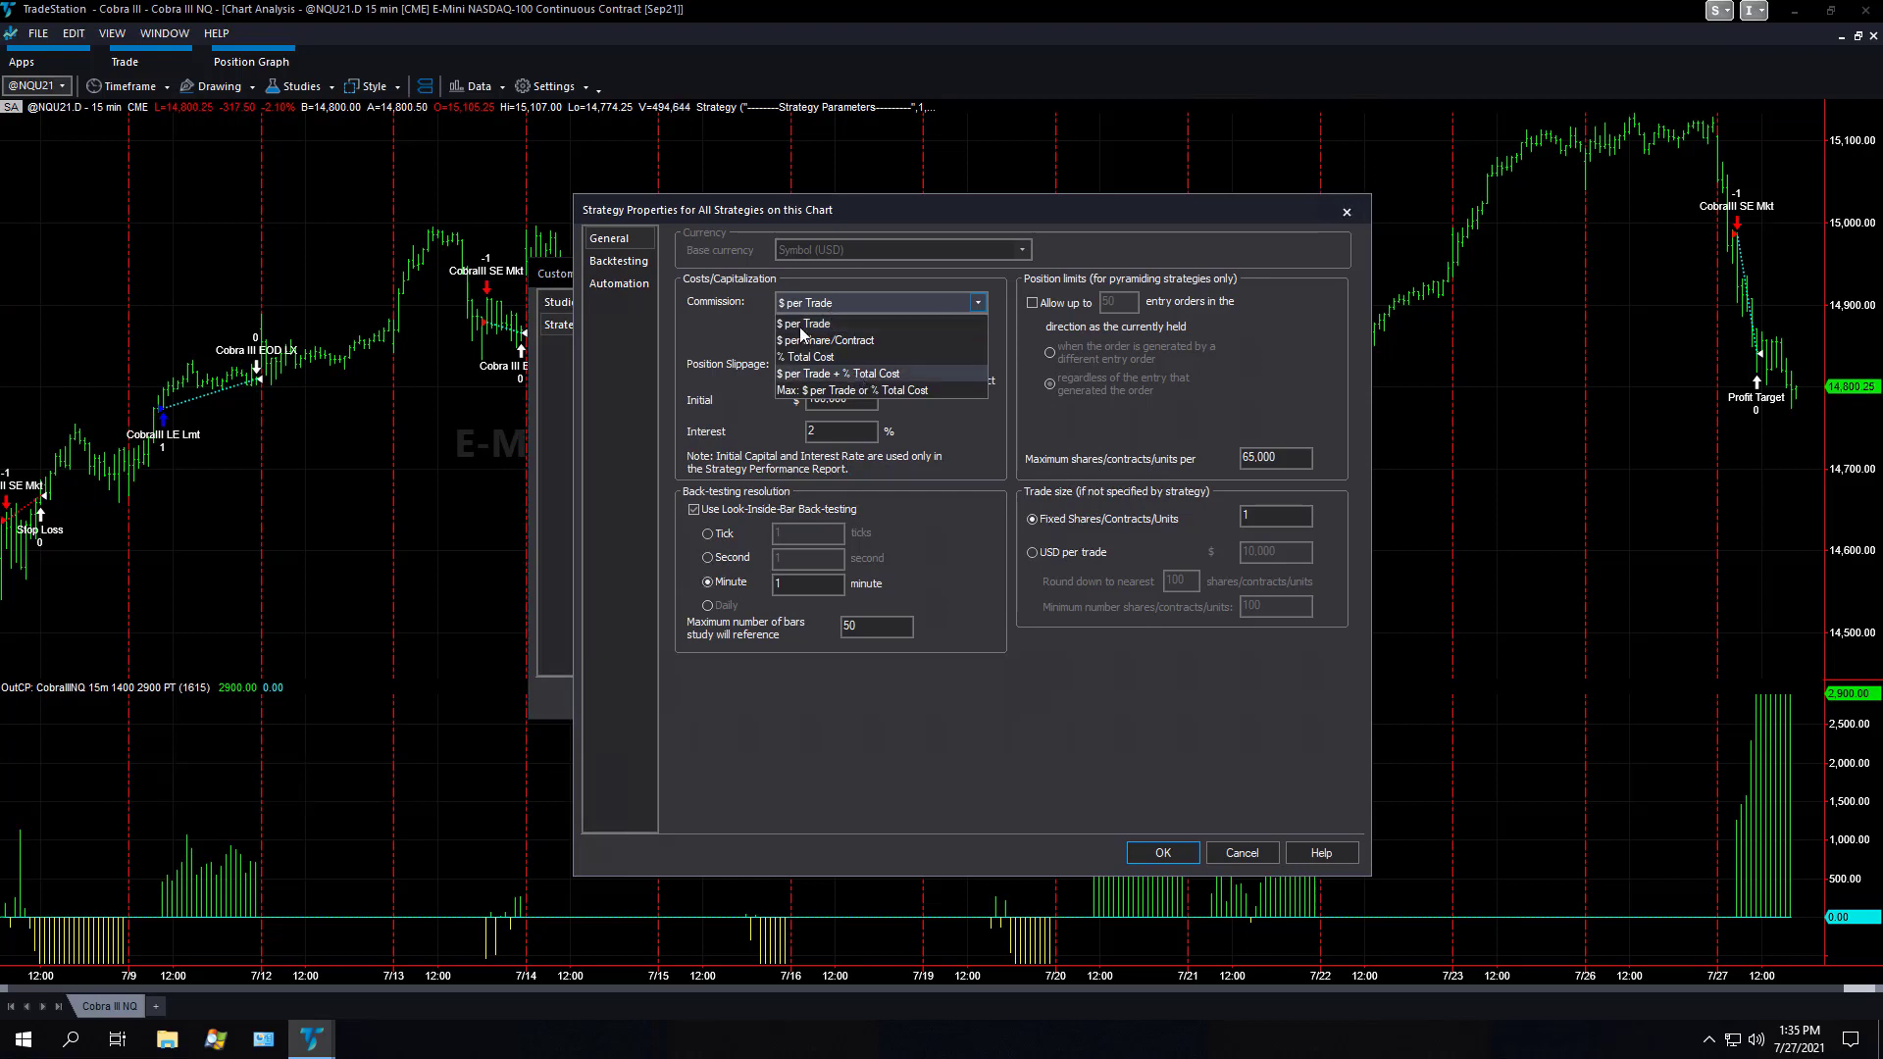
click(802, 324)
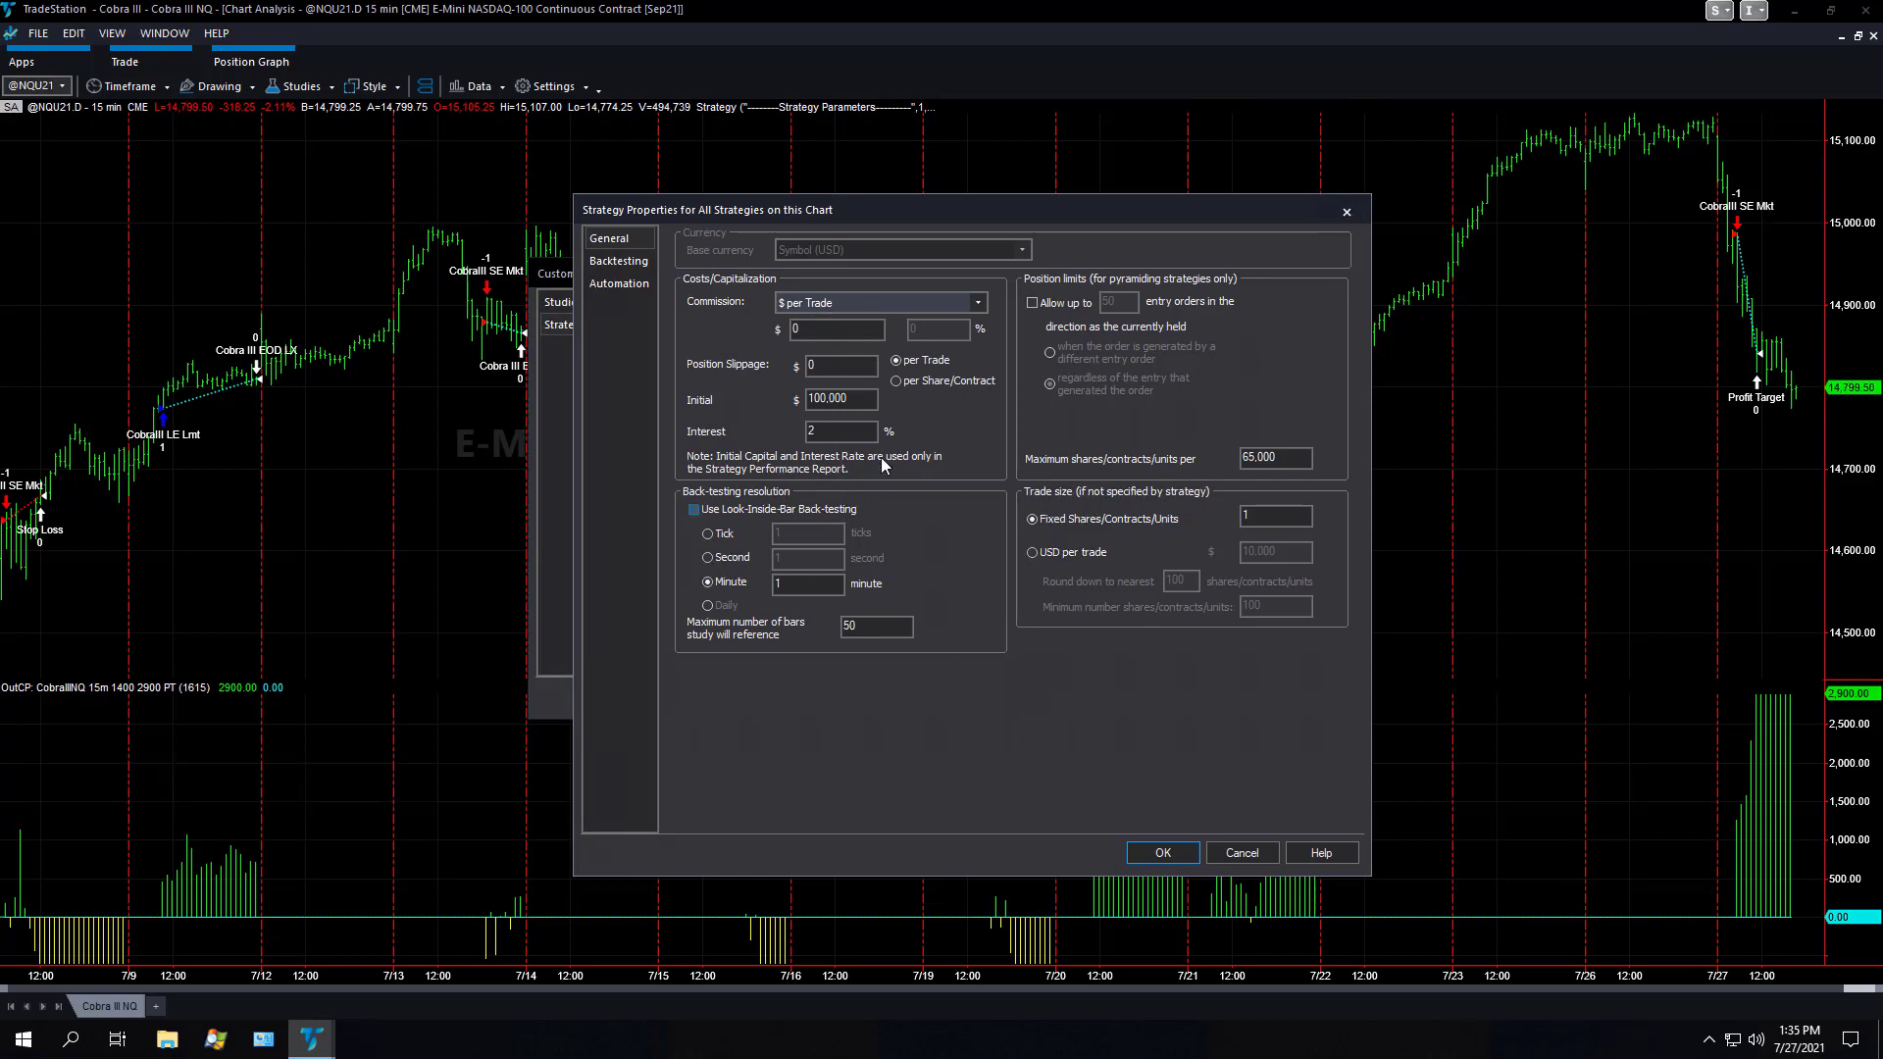
Show the Backtesting page: limit fills at limit price or better, $0 market slippage
click(628, 263)
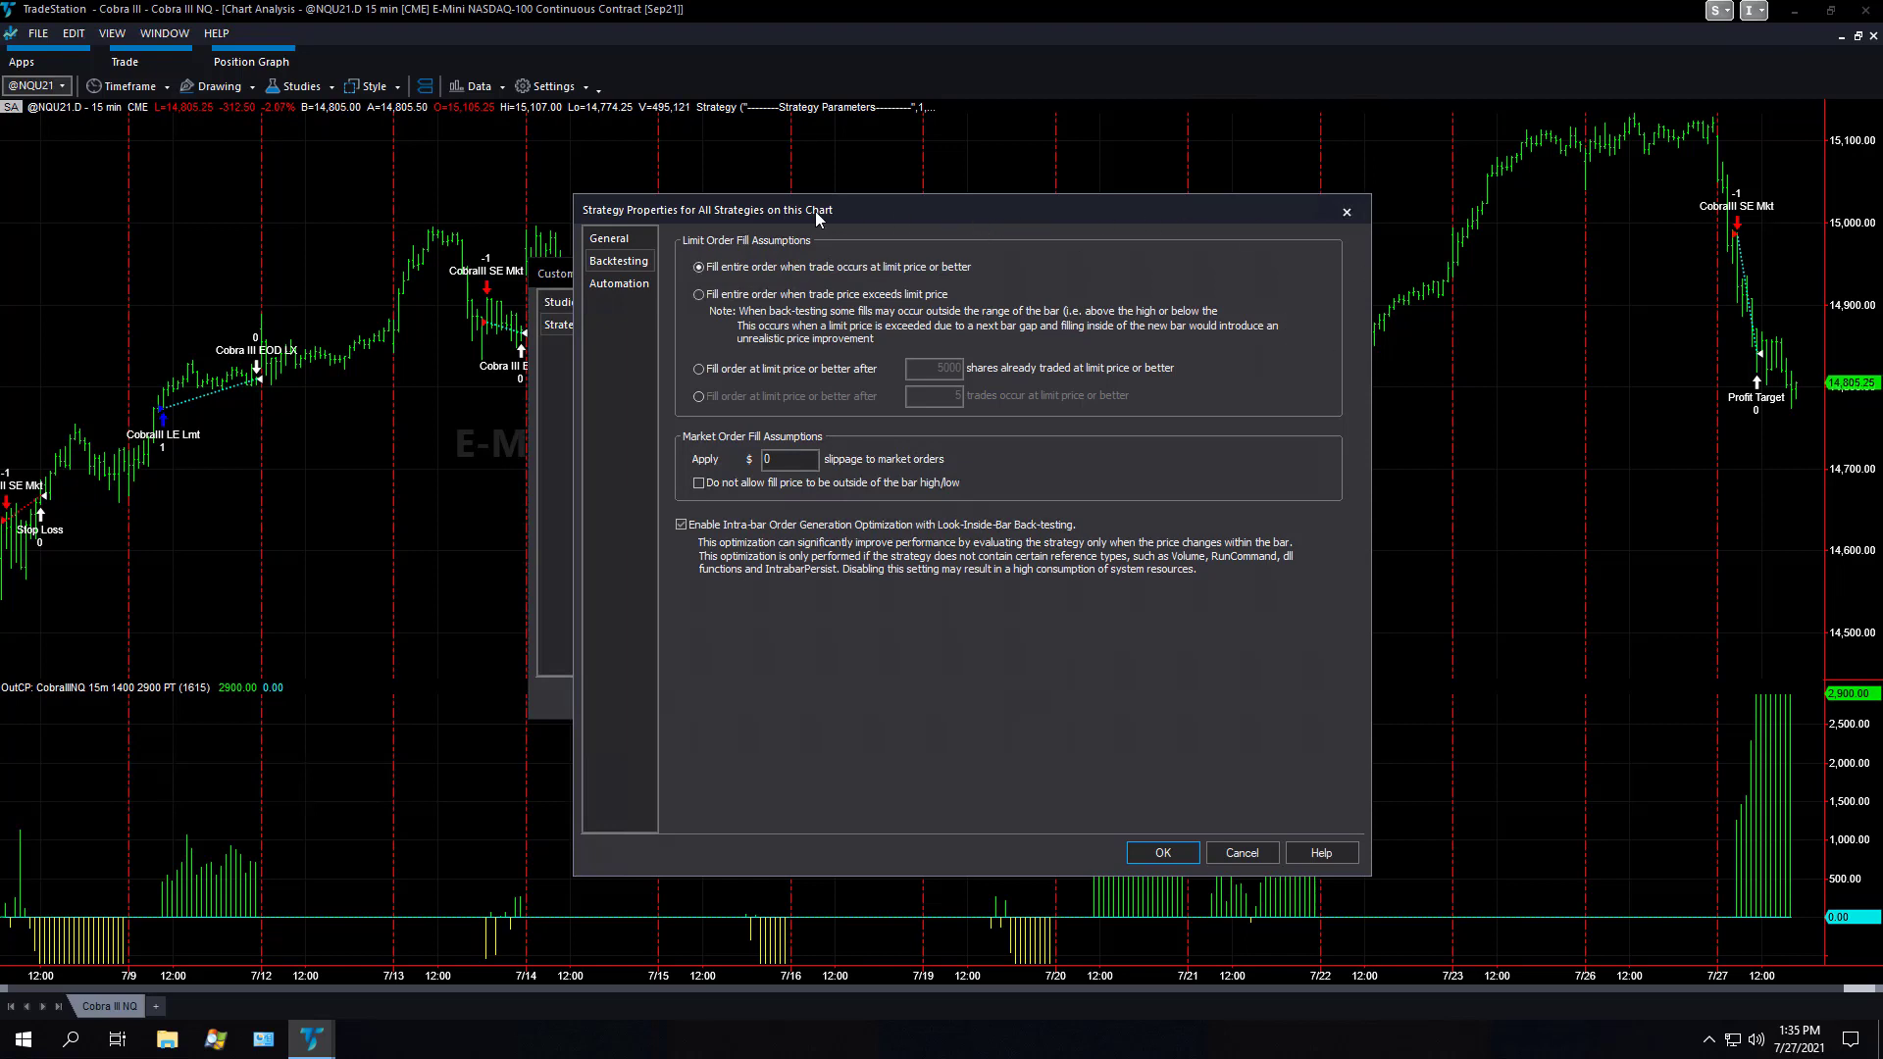
On the Automation page, replace entry and exit limit orders with market orders after 0 seconds
click(612, 286)
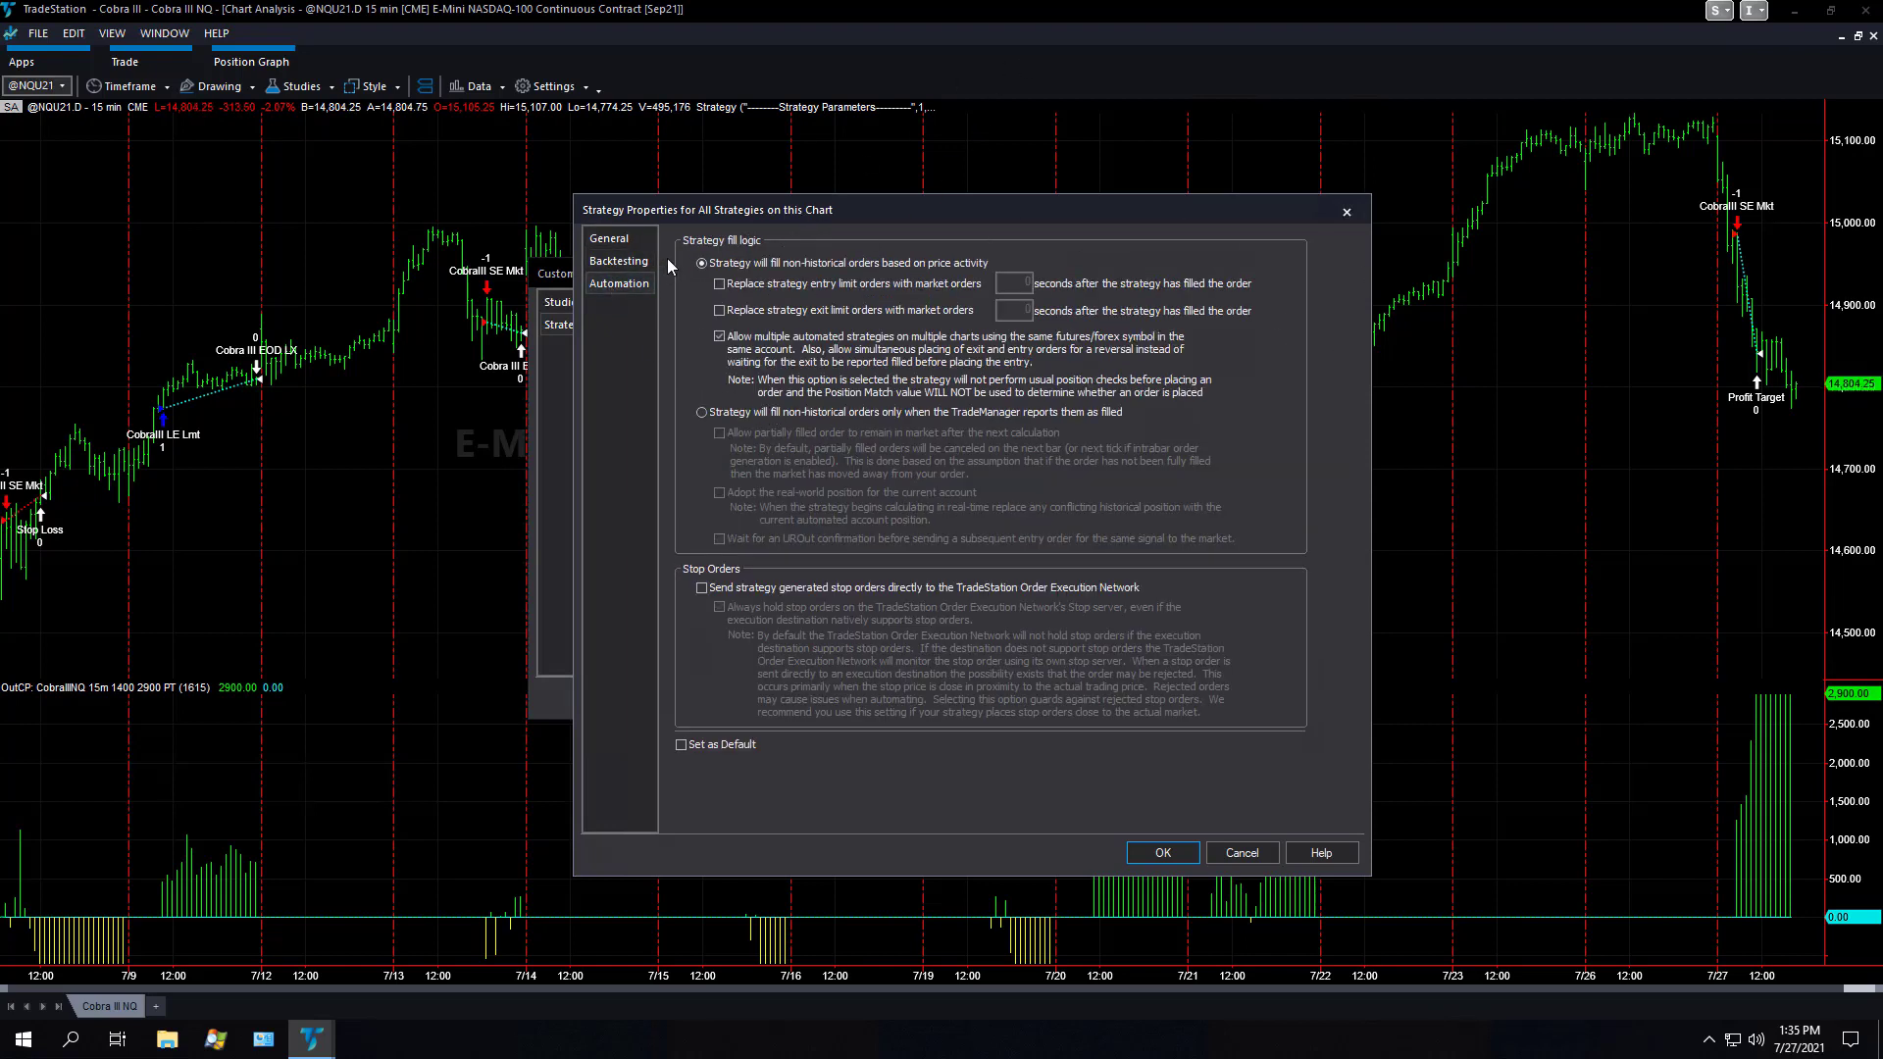
click(834, 282)
click(775, 312)
click(804, 277)
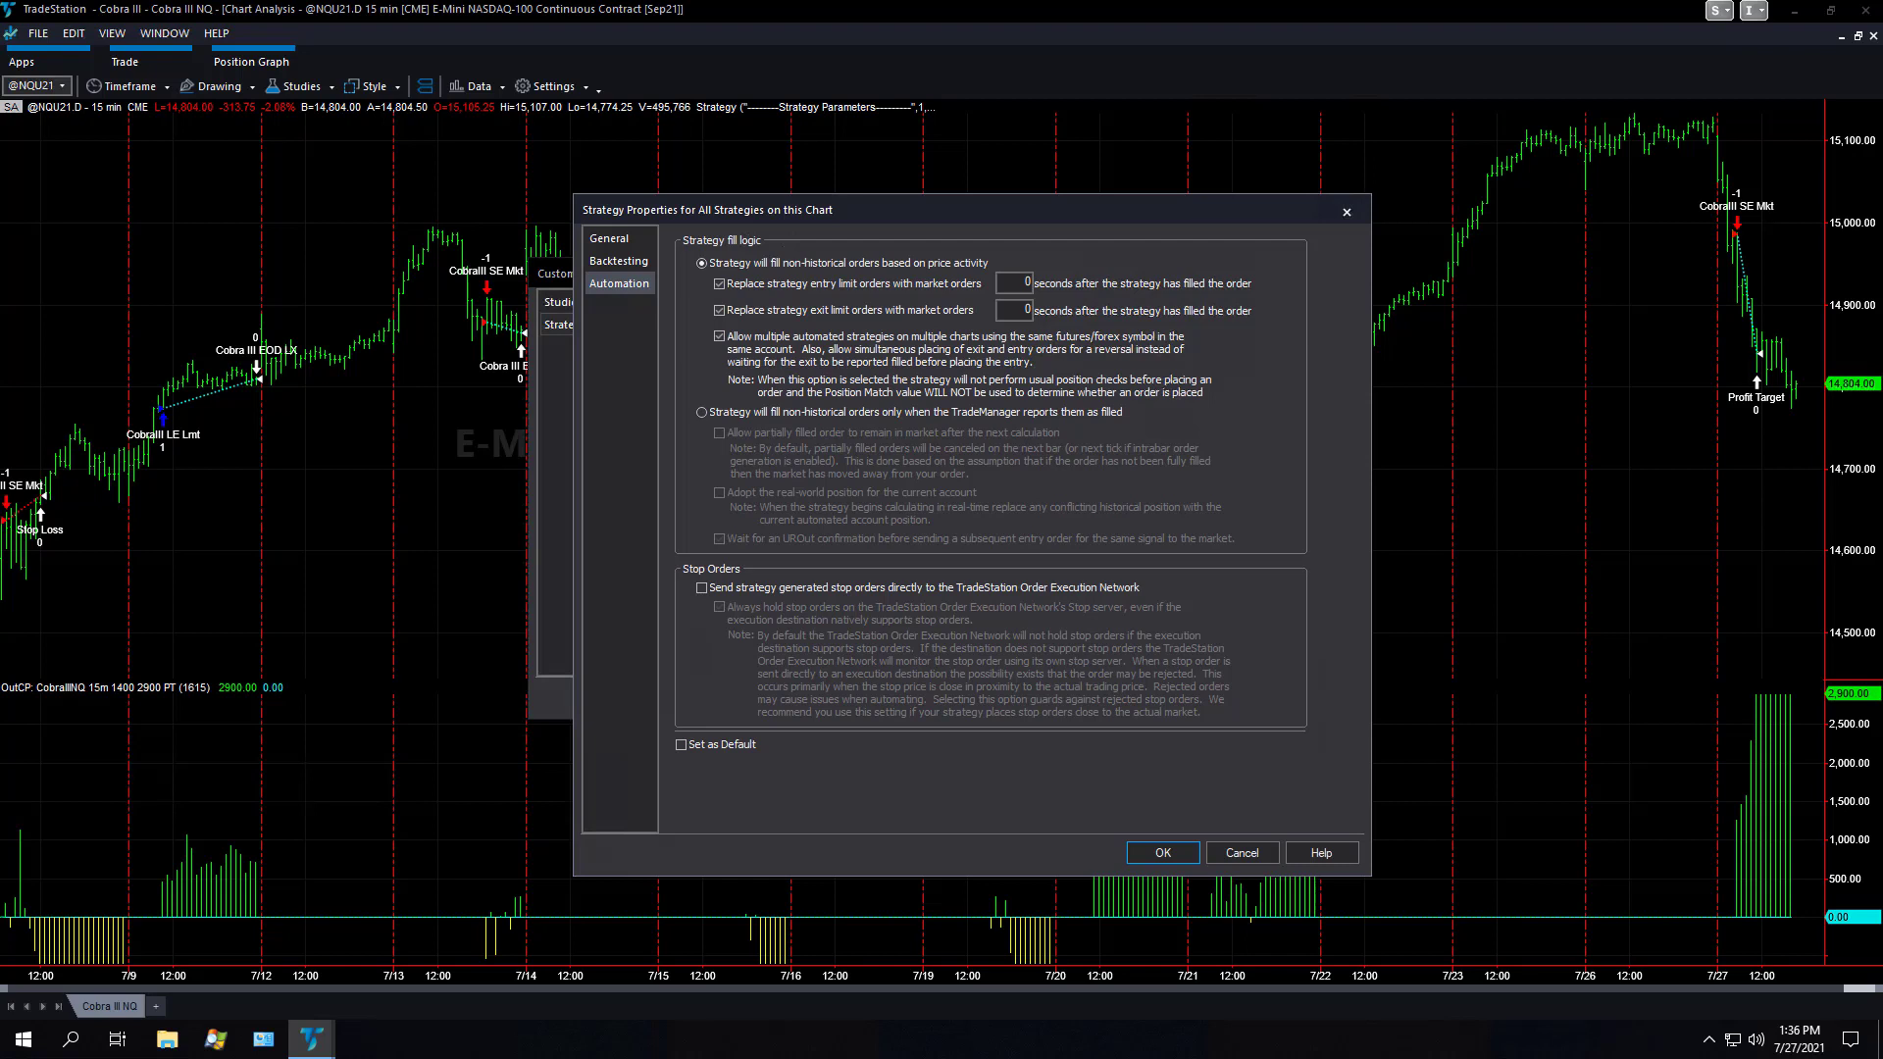
Uncheck sending strategy-generated stop orders directly to the TradeStation Order Execution Network
mouse_move(742, 240)
mouse_down()
mouse_move(677, 303)
mouse_move(753, 377)
mouse_move(1093, 420)
mouse_move(1270, 358)
mouse_move(992, 245)
mouse_move(708, 257)
mouse_up()
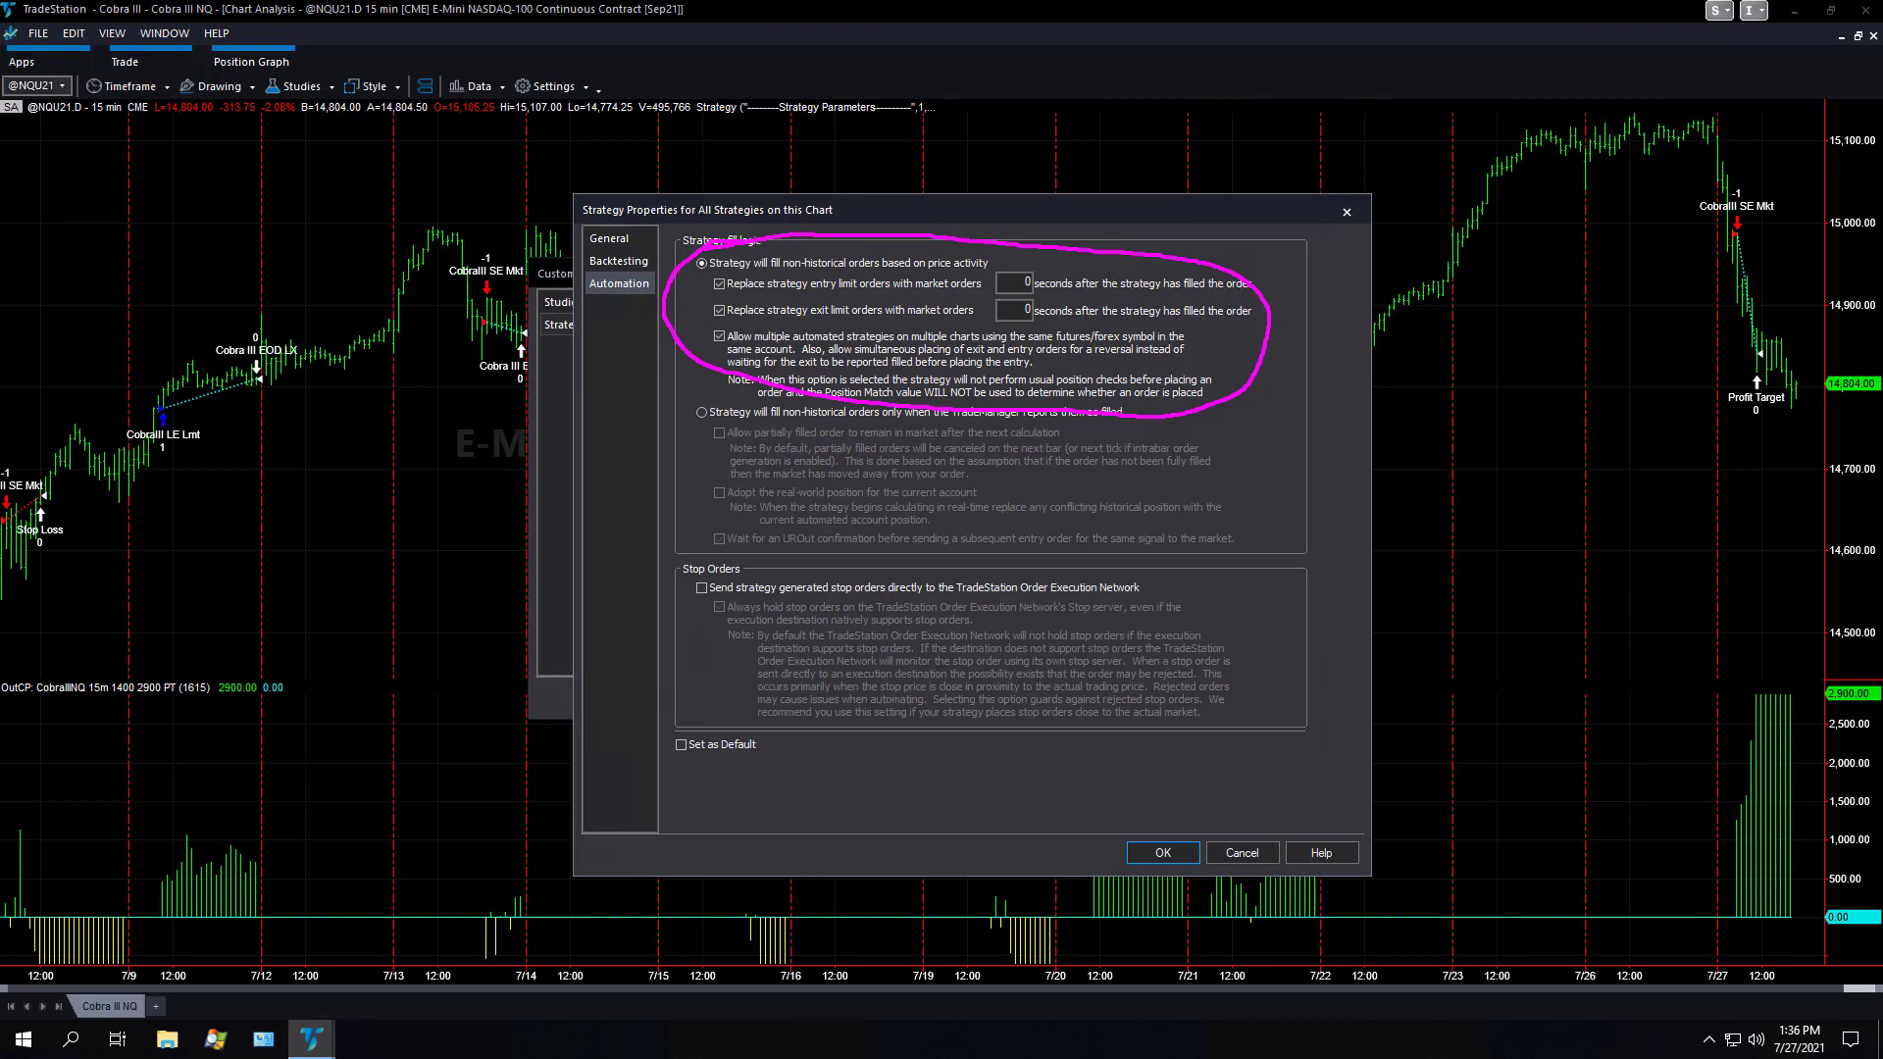
mouse_move(654, 416)
mouse_down()
mouse_move(716, 344)
mouse_move(694, 341)
mouse_up()
drag(716, 339, 686, 366)
mouse_move(755, 393)
mouse_down()
mouse_move(697, 393)
mouse_move(804, 579)
mouse_move(1158, 588)
mouse_move(1292, 494)
mouse_move(1058, 391)
mouse_move(733, 402)
mouse_up()
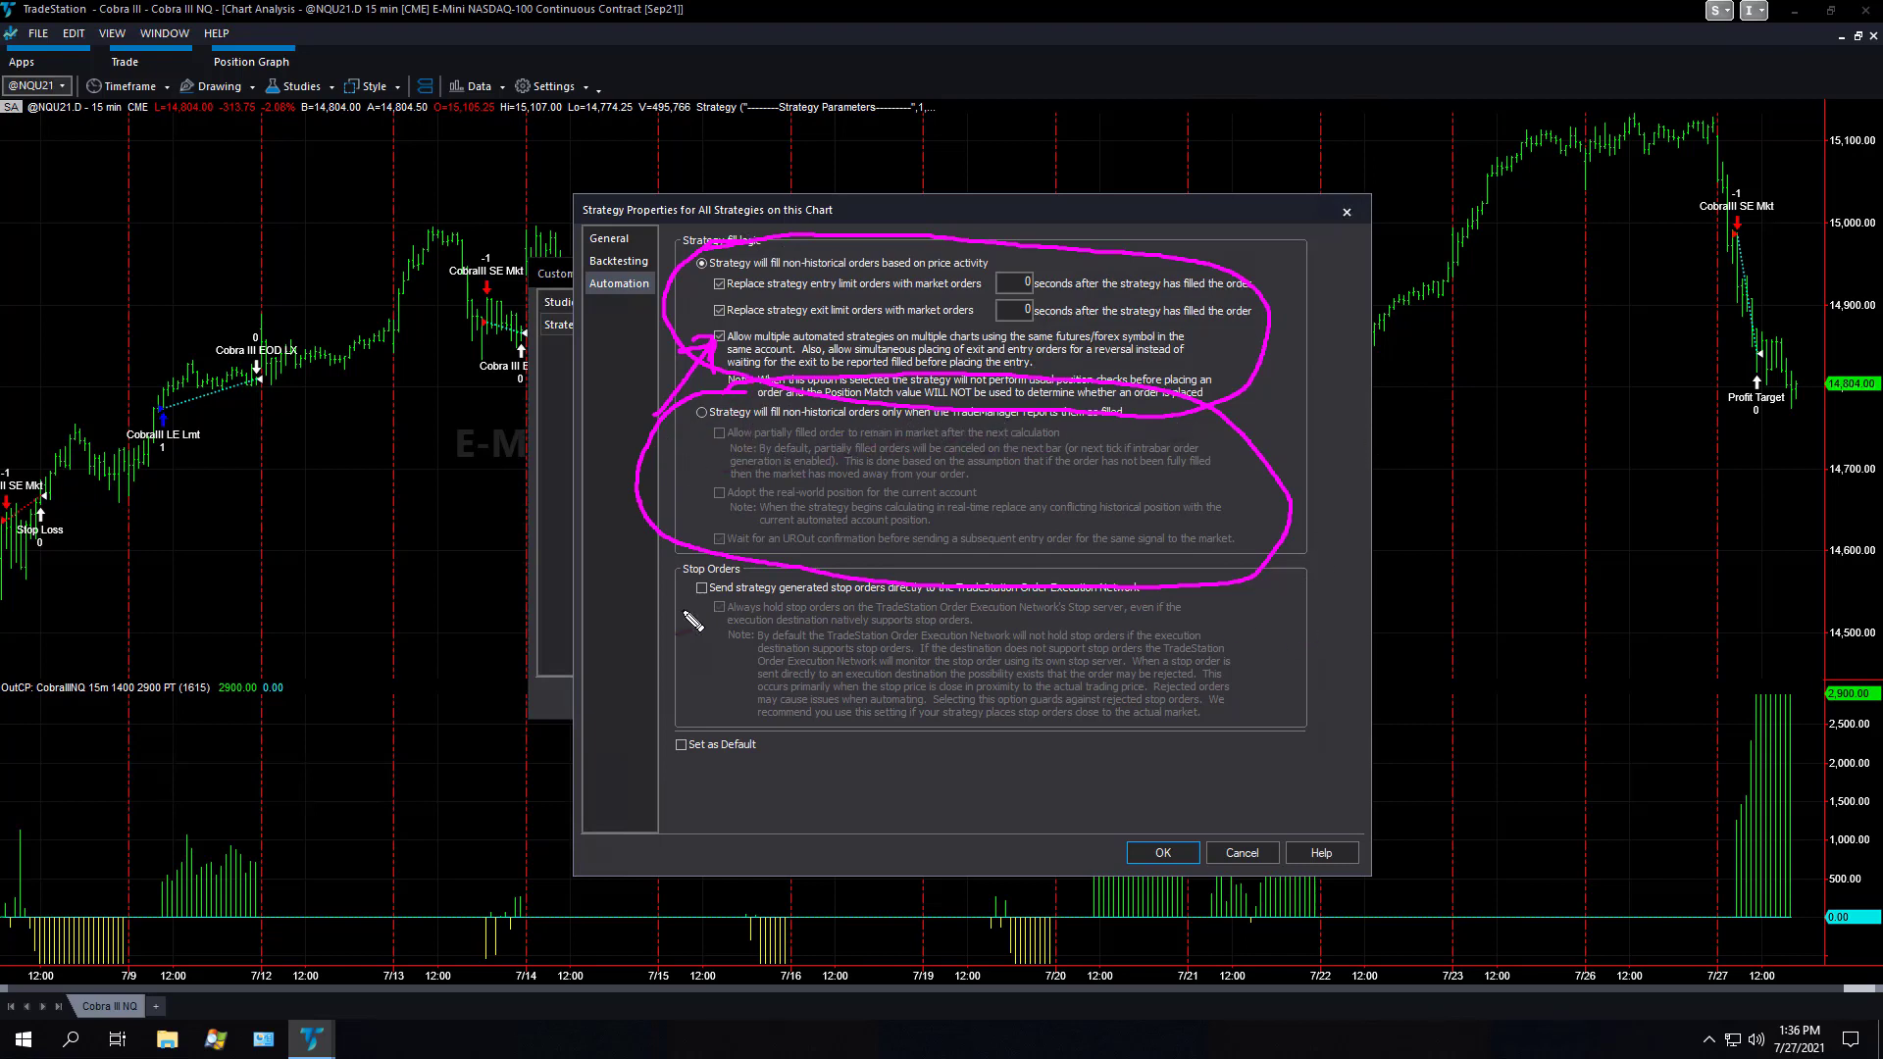
mouse_move(743, 559)
mouse_down()
mouse_move(635, 680)
mouse_move(1132, 793)
mouse_move(1350, 618)
mouse_move(822, 561)
mouse_move(877, 556)
mouse_up()
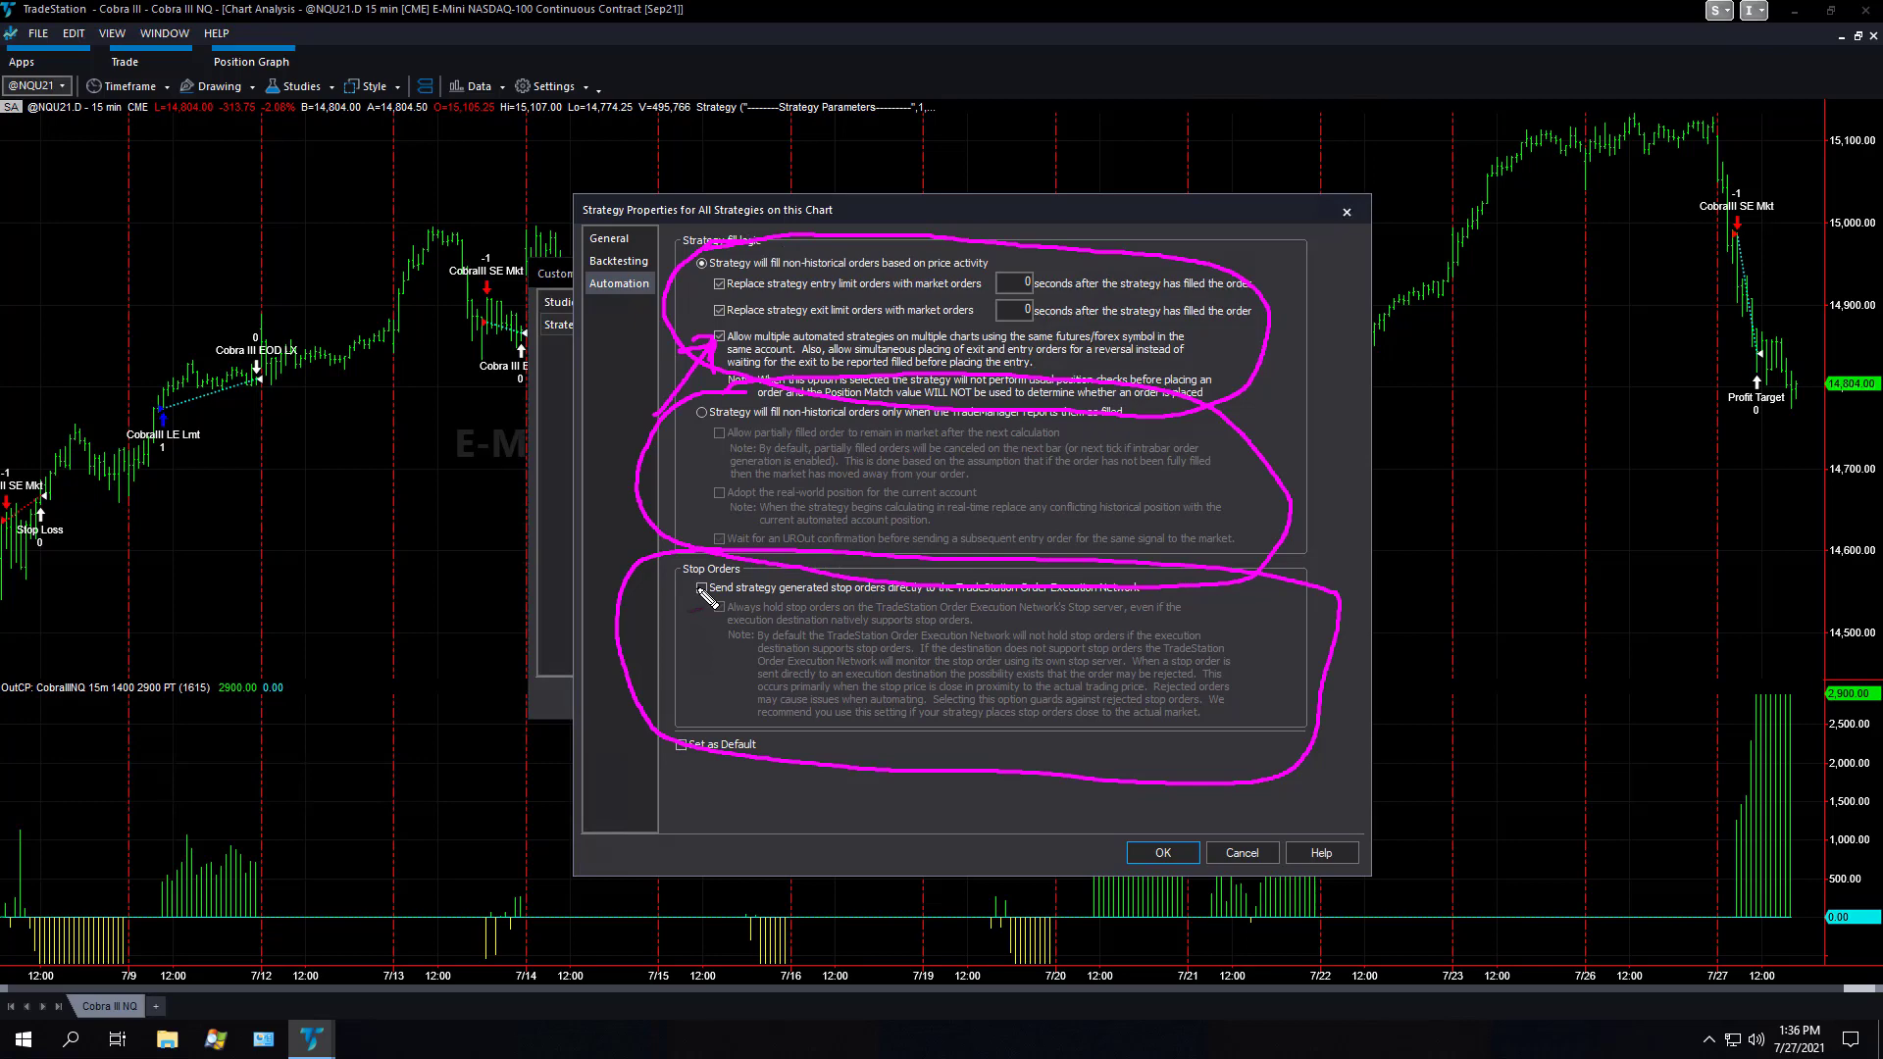
click(702, 589)
Adjust Automation settings to allow multiple automated strategies on the same futures symbol, direct stop sending off
click(702, 588)
drag(787, 807, 794, 887)
mouse_move(784, 805)
mouse_down()
mouse_move(828, 870)
mouse_move(849, 790)
mouse_move(886, 835)
mouse_move(902, 807)
mouse_move(889, 911)
mouse_up()
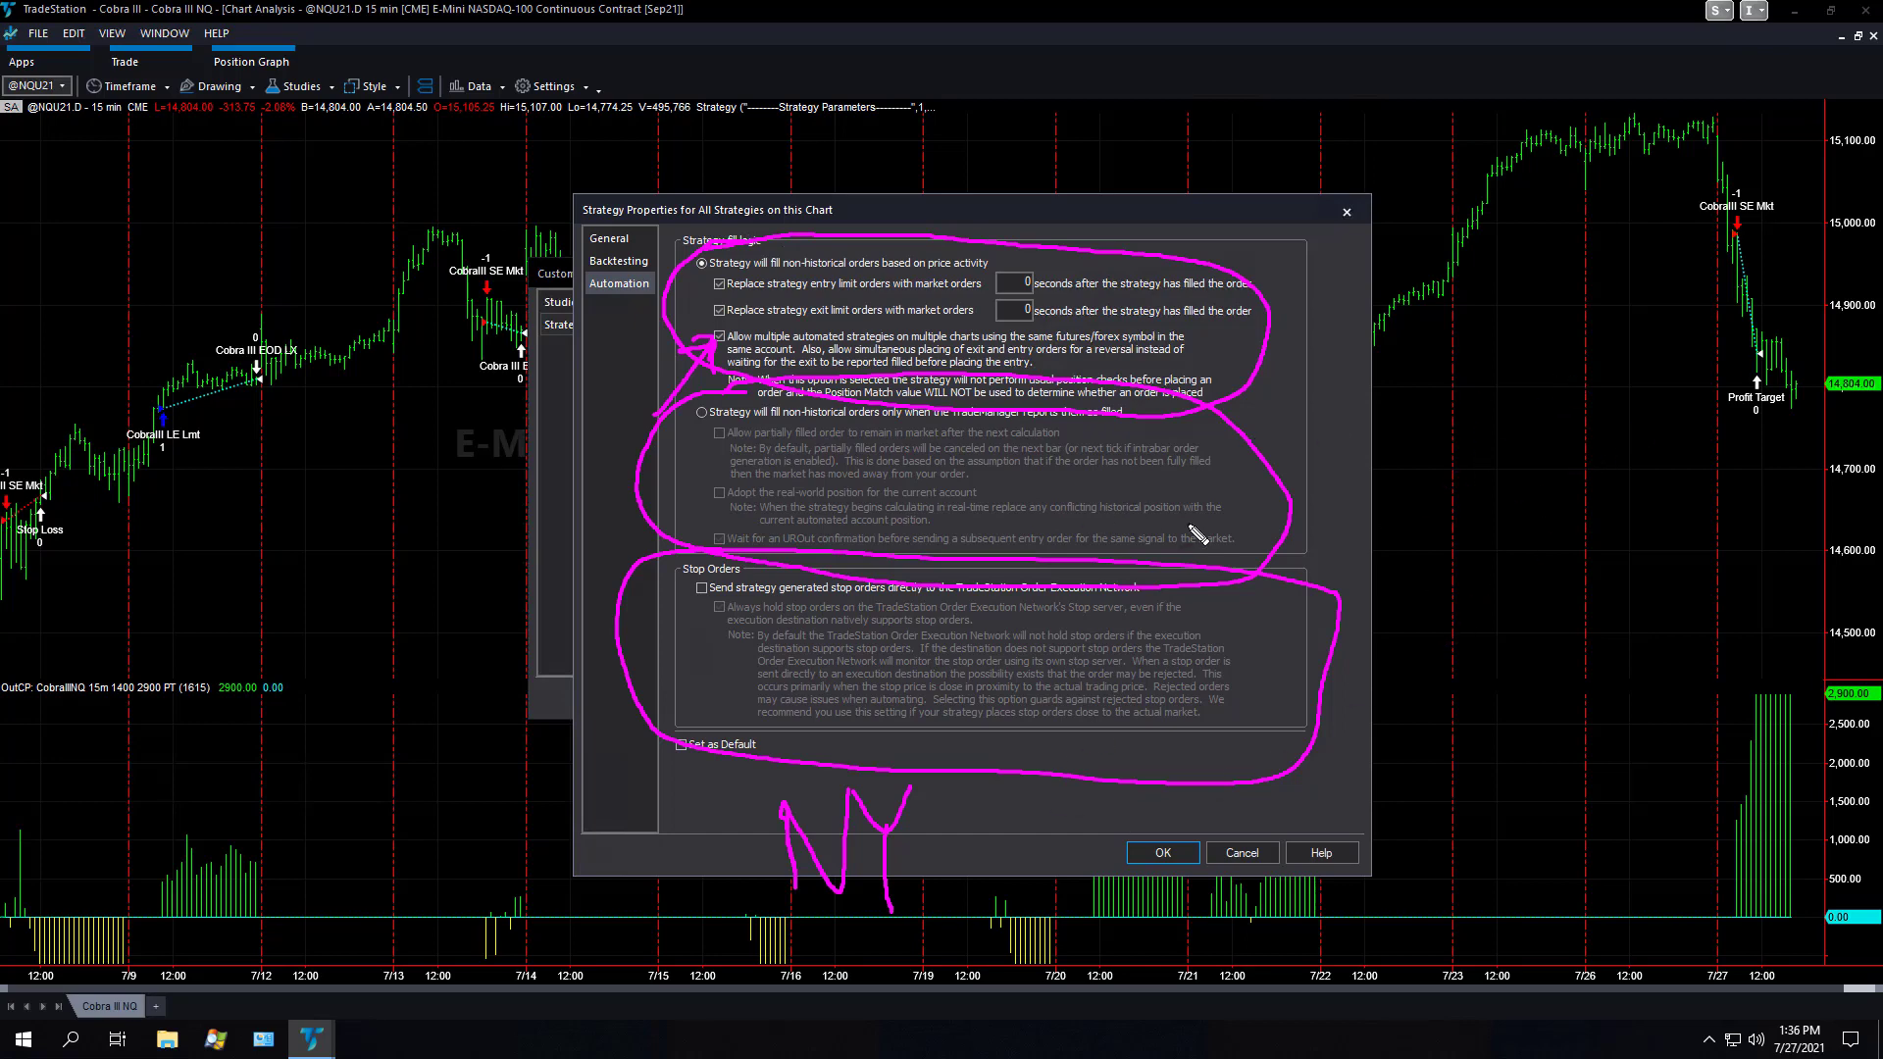
drag(697, 614, 714, 613)
mouse_move(727, 560)
mouse_down()
mouse_move(775, 616)
mouse_move(716, 561)
mouse_up()
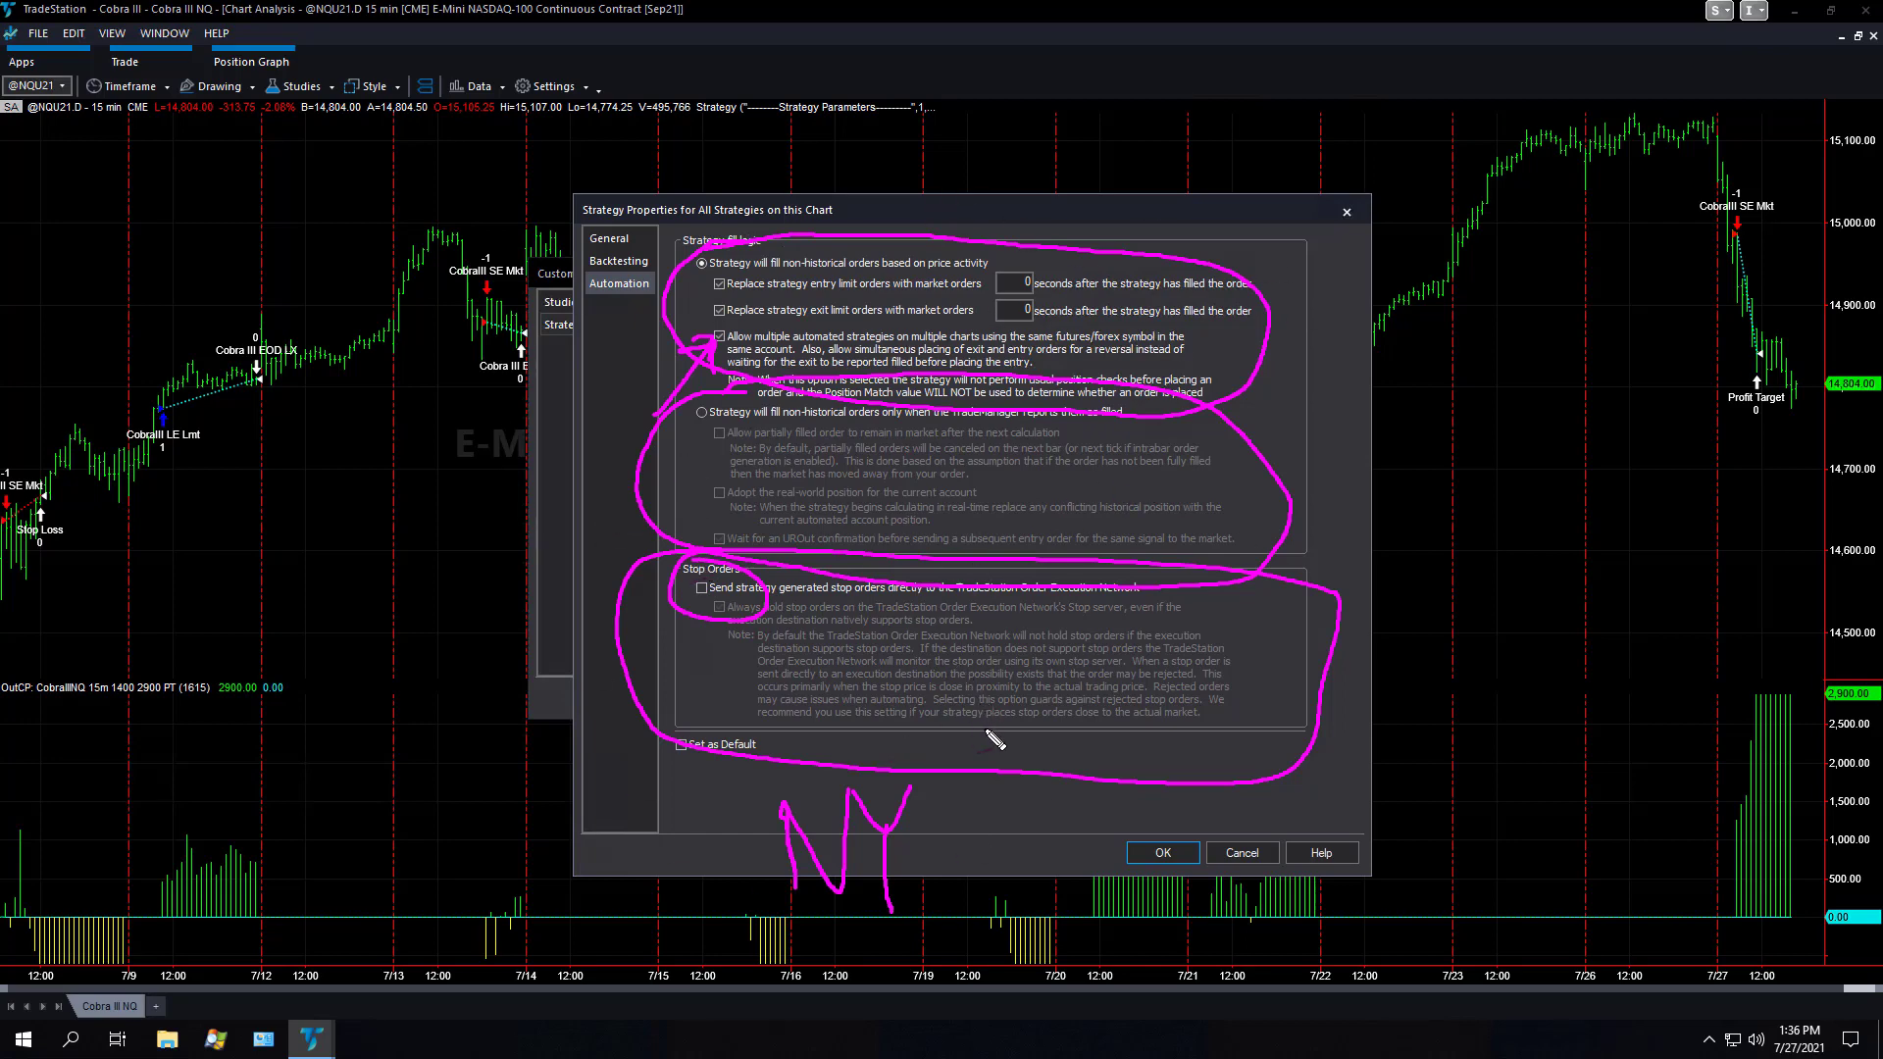
drag(1567, 563, 1568, 561)
drag(1566, 416, 1623, 403)
drag(1545, 745, 1679, 719)
mouse_move(1630, 376)
mouse_down()
mouse_move(1574, 393)
mouse_move(1618, 357)
mouse_move(1564, 357)
mouse_up()
mouse_move(1616, 673)
mouse_down()
mouse_move(1765, 755)
mouse_move(1715, 654)
mouse_up()
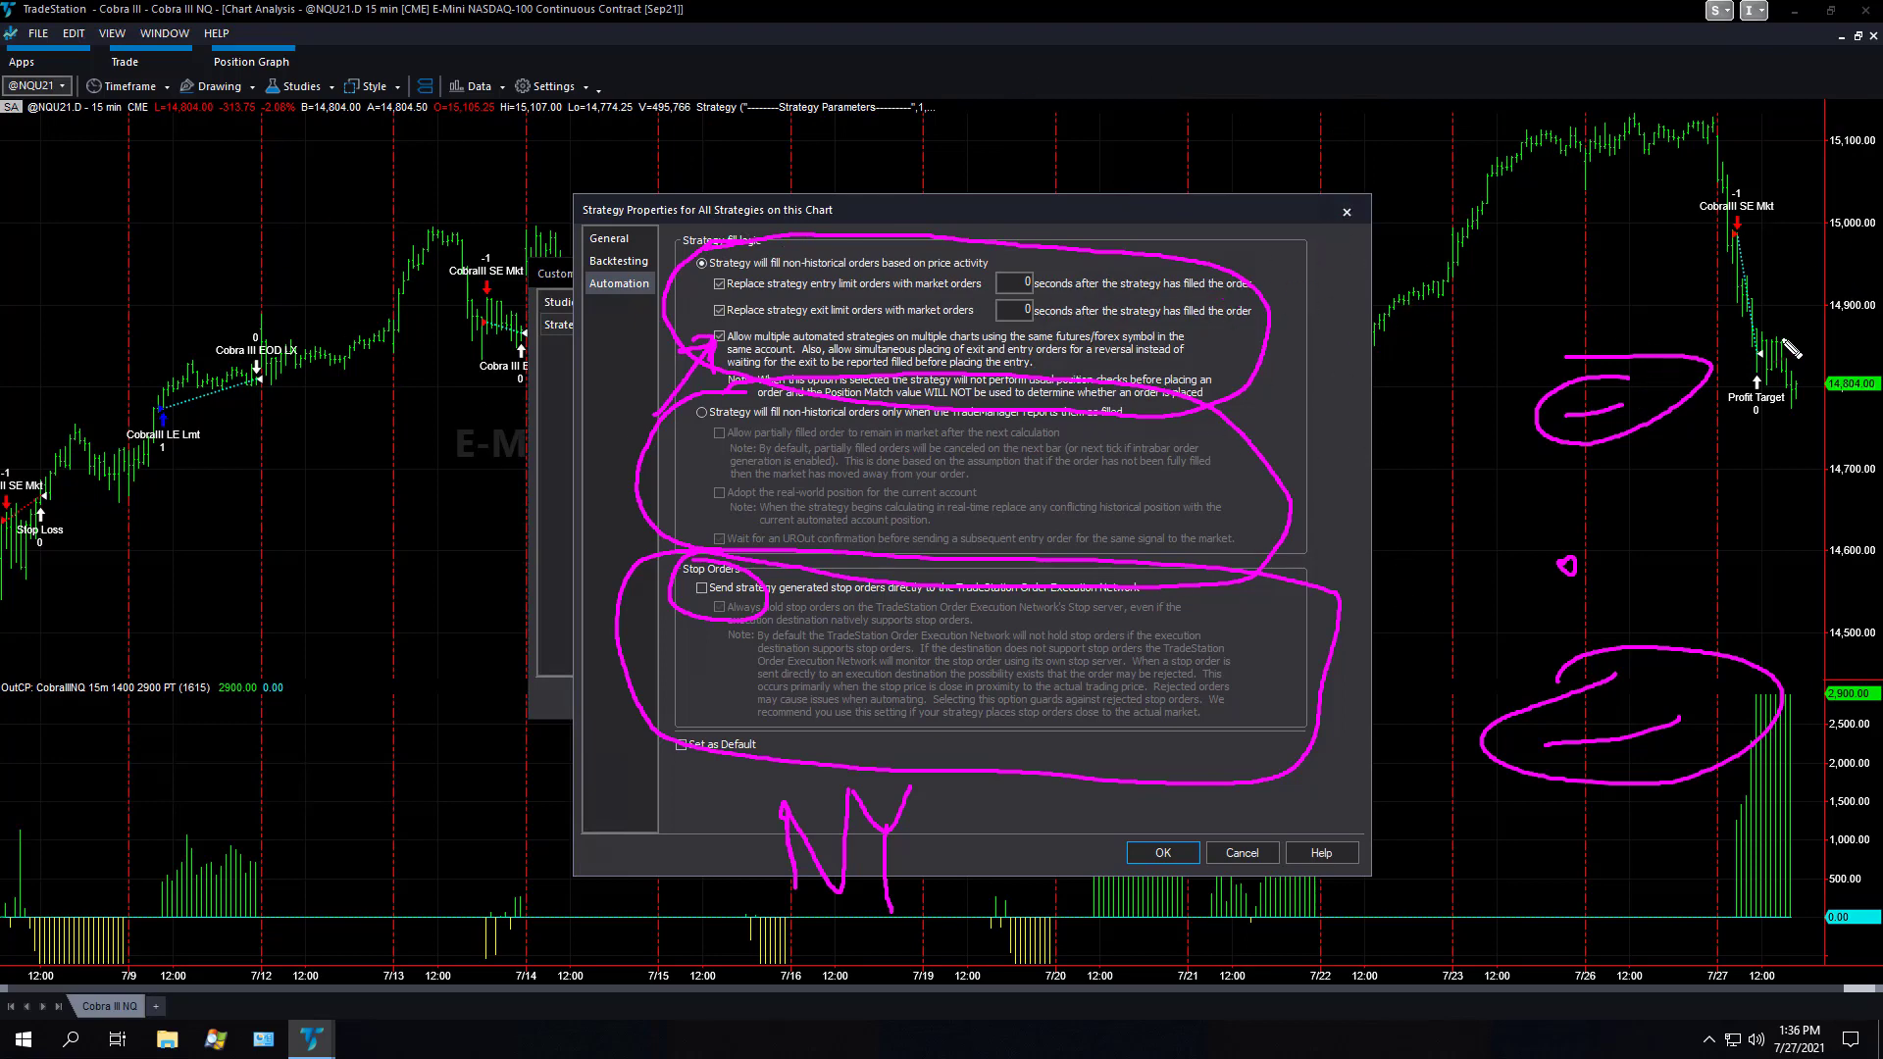
drag(1705, 372, 1581, 378)
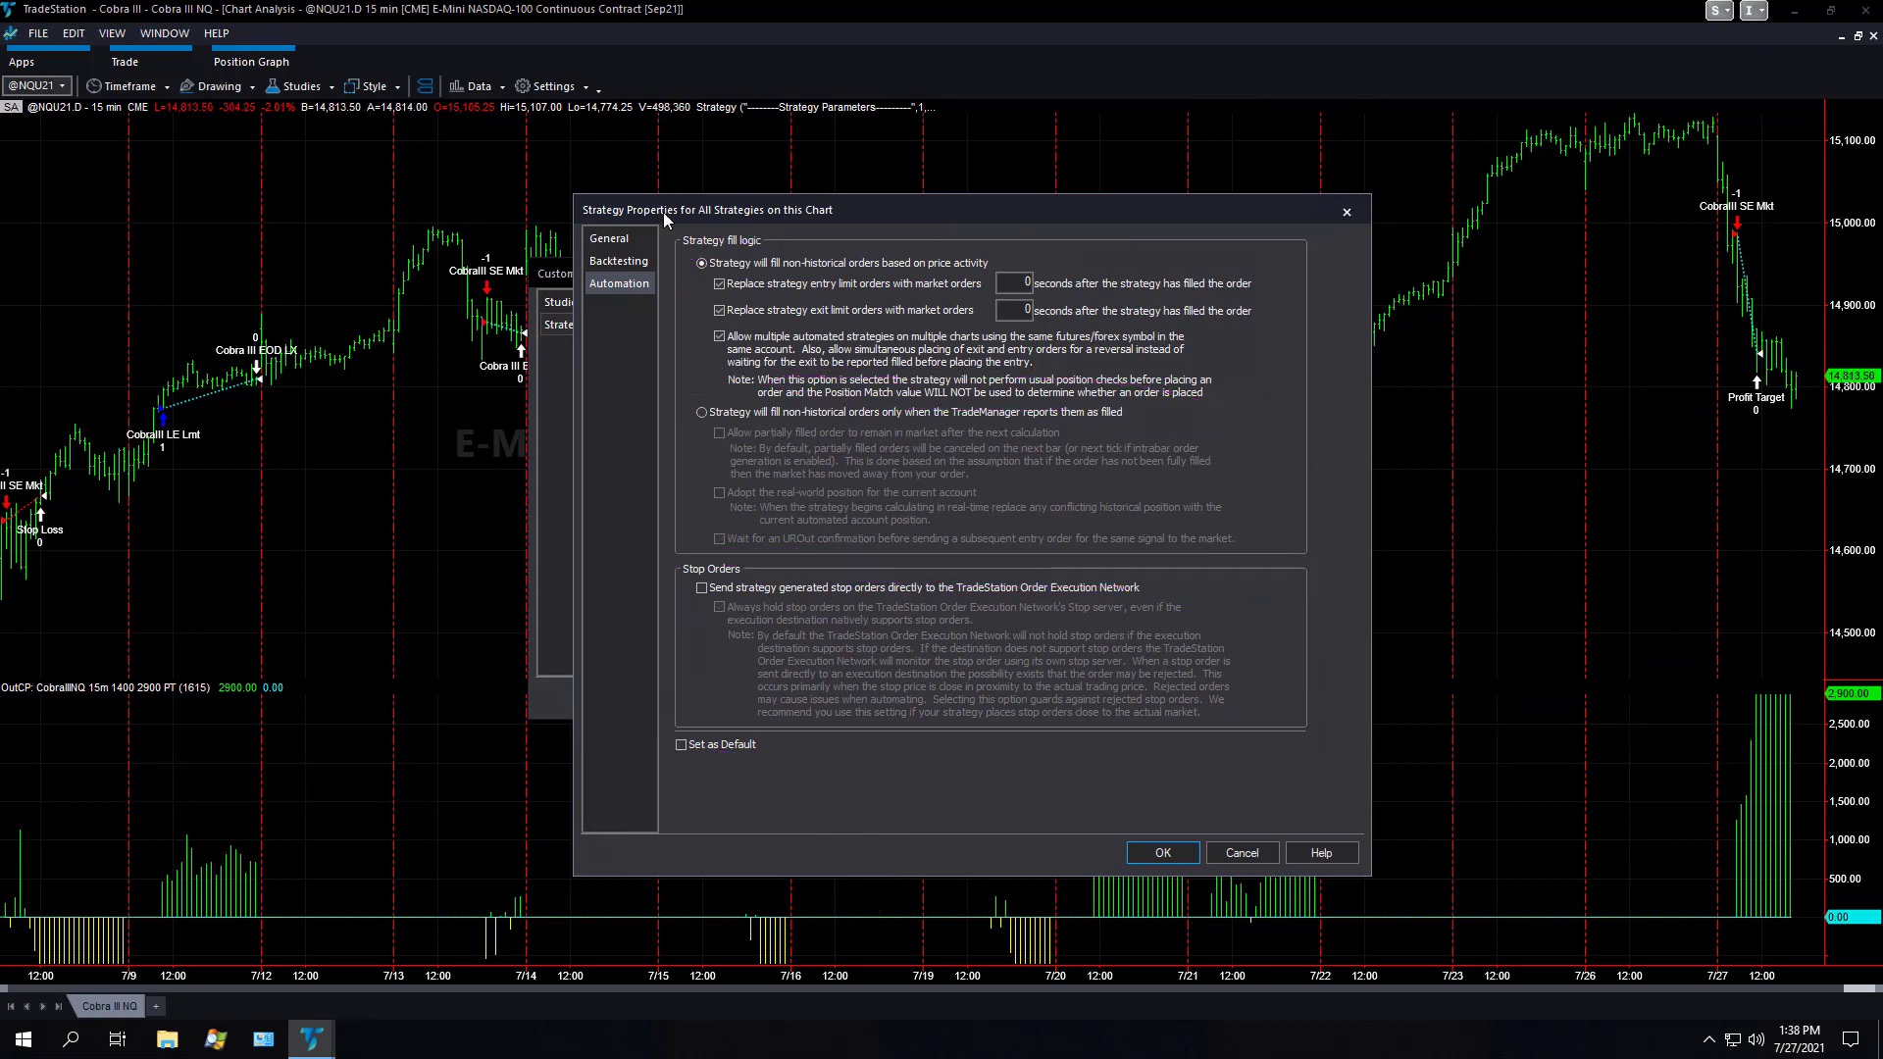
Apply the properties, answer No to keep automation enabled, and close Customize Studies & Strategies
click(1179, 853)
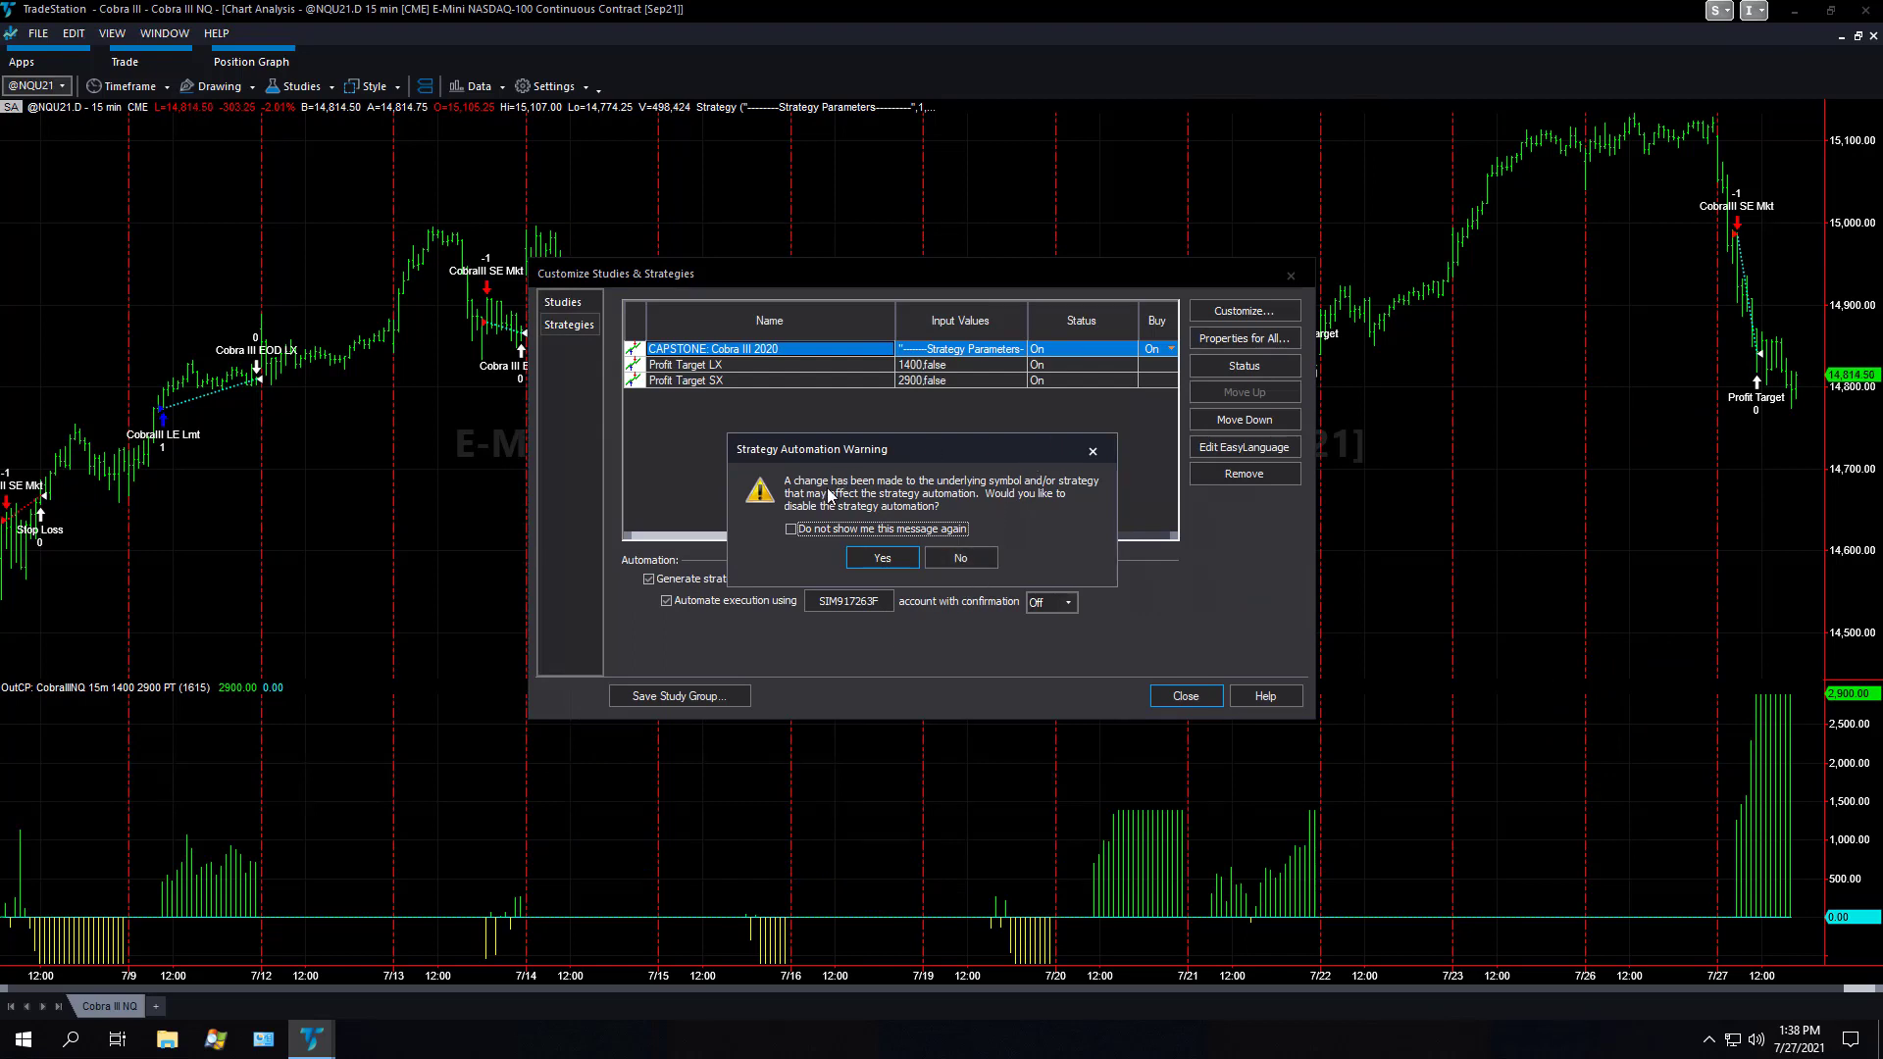
click(970, 557)
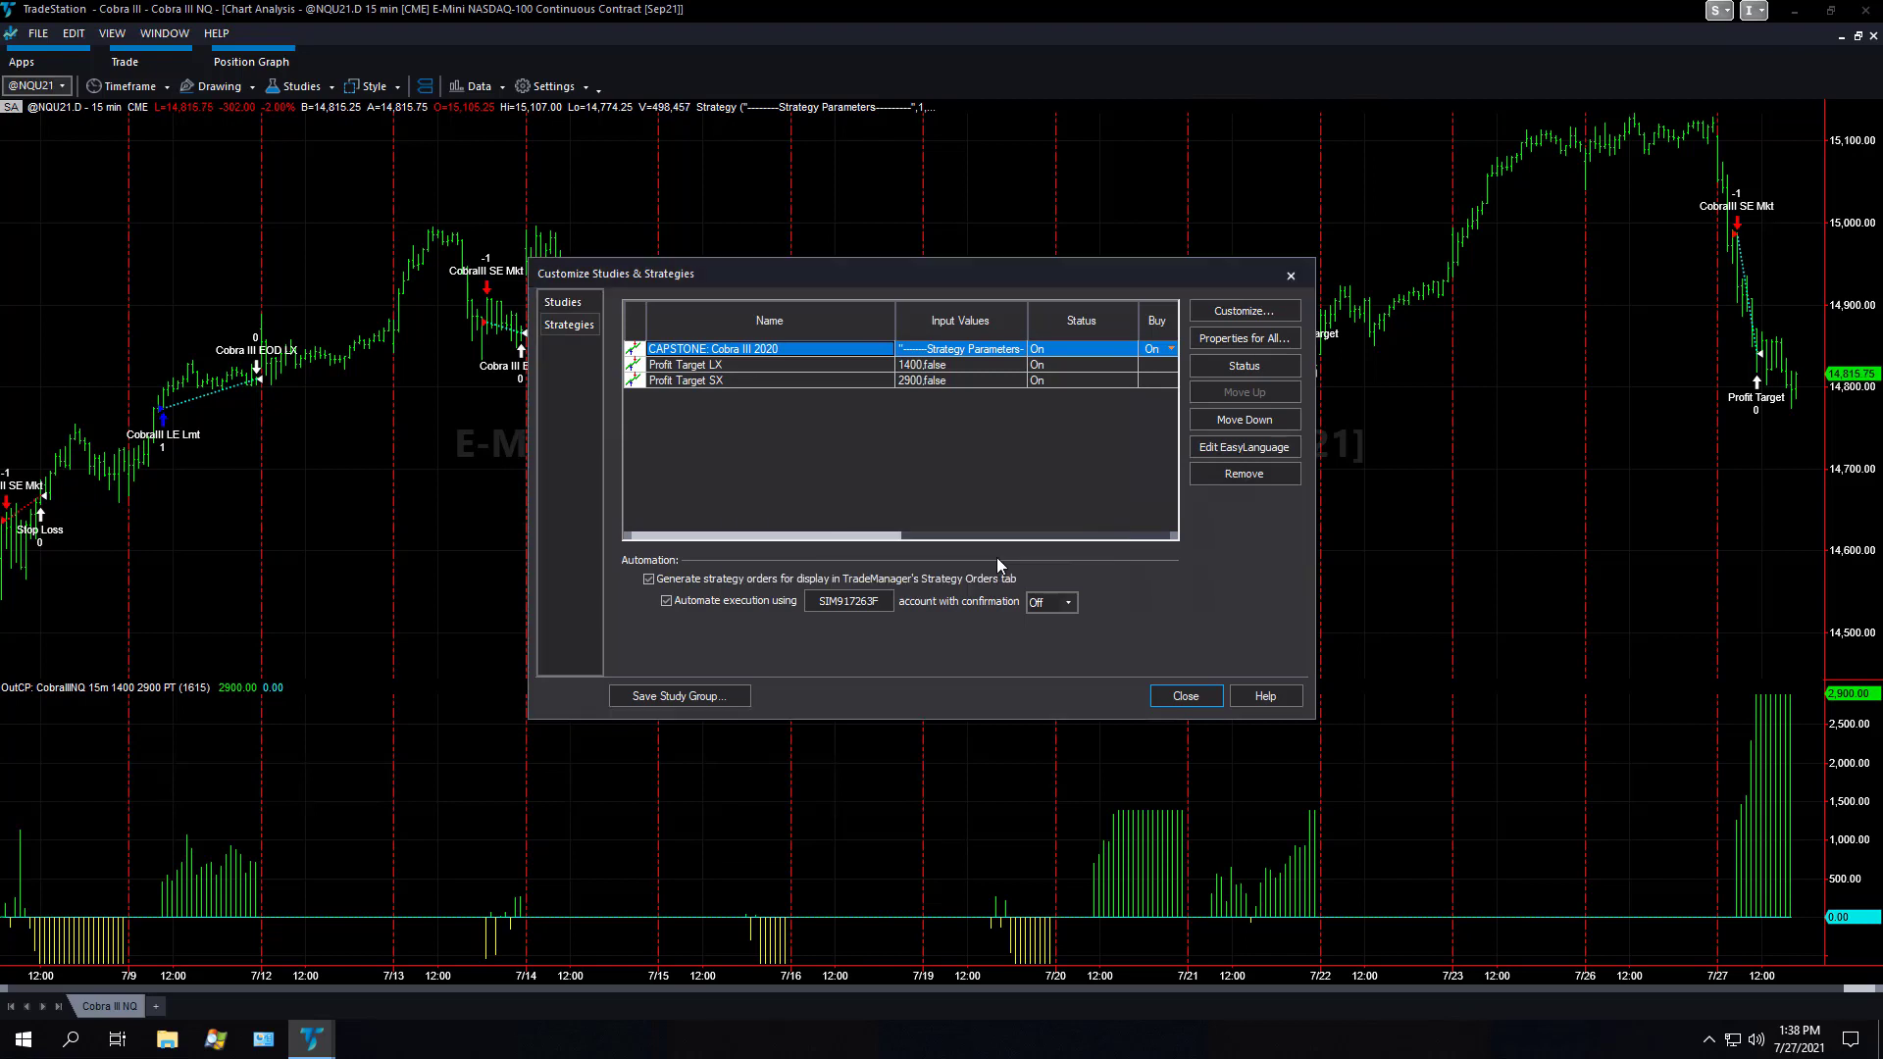
click(1186, 697)
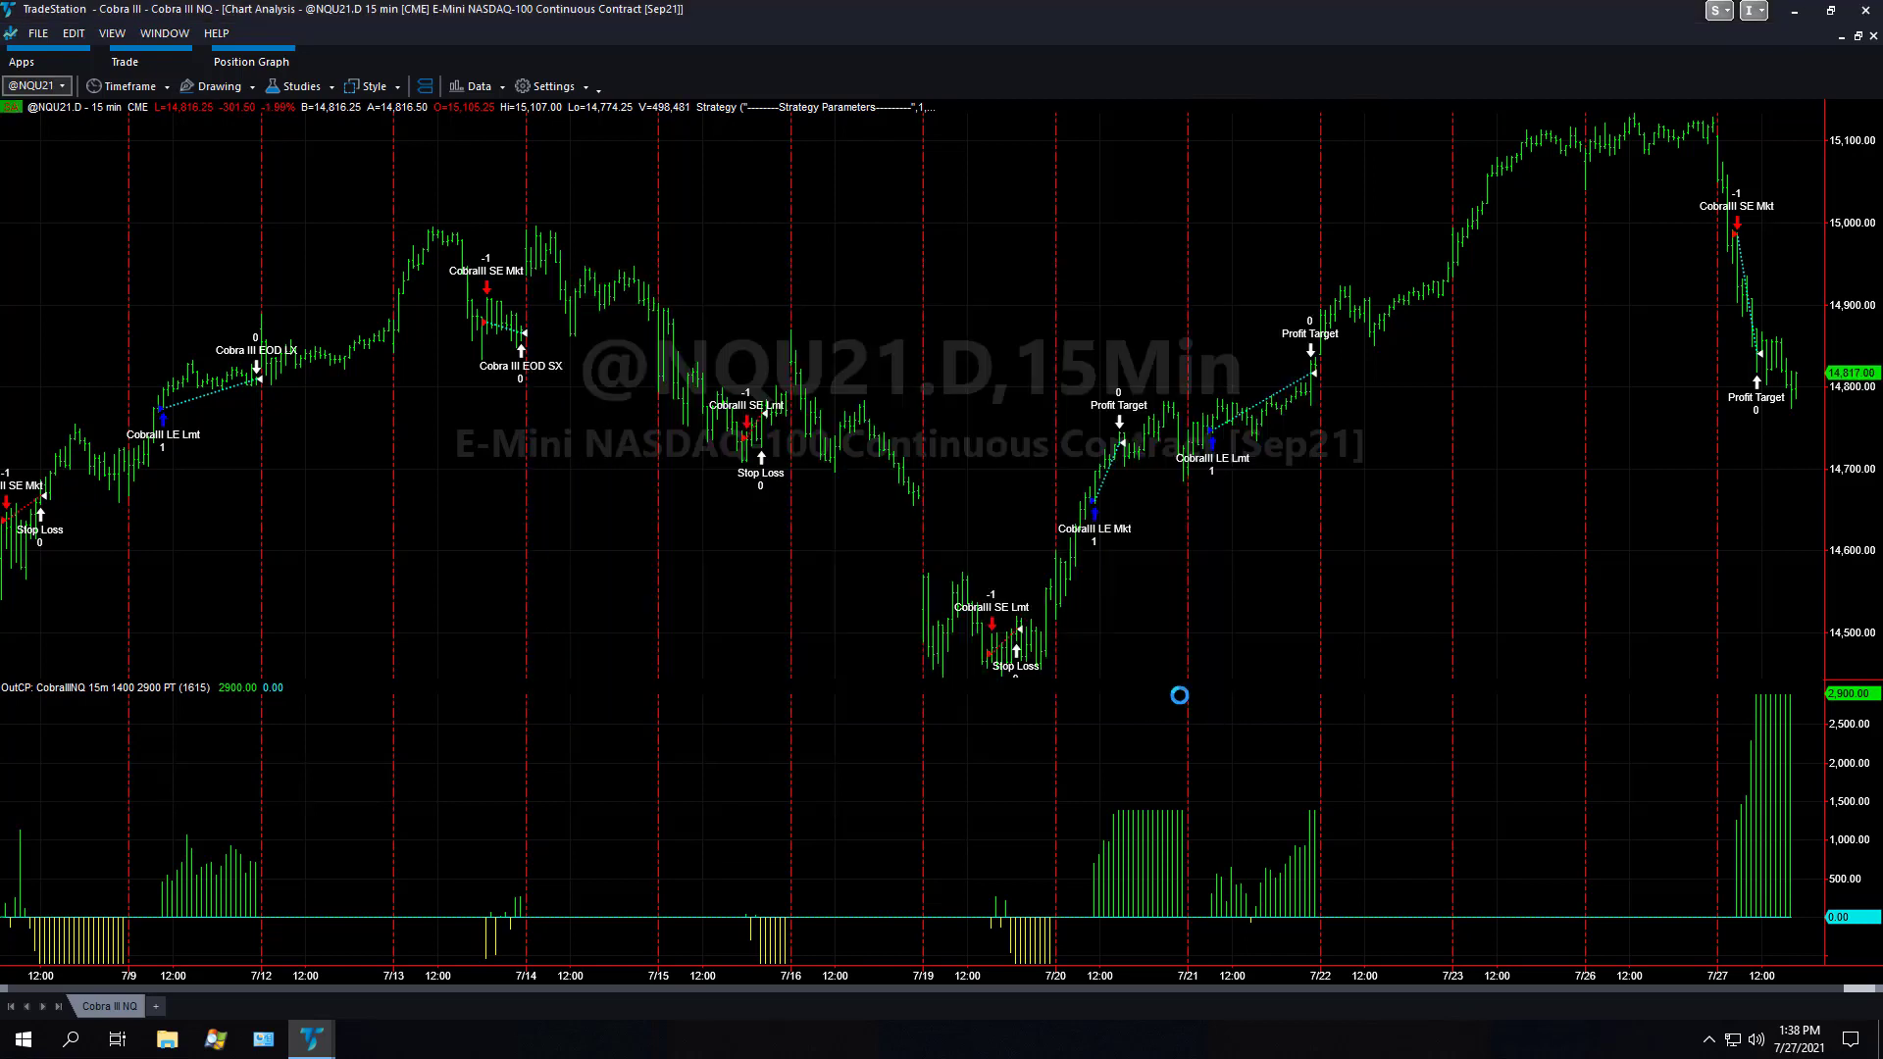
Open CAPSTONE: Cobra III 2020's settings and review its Entries and intrabar Calculation options
click(12, 110)
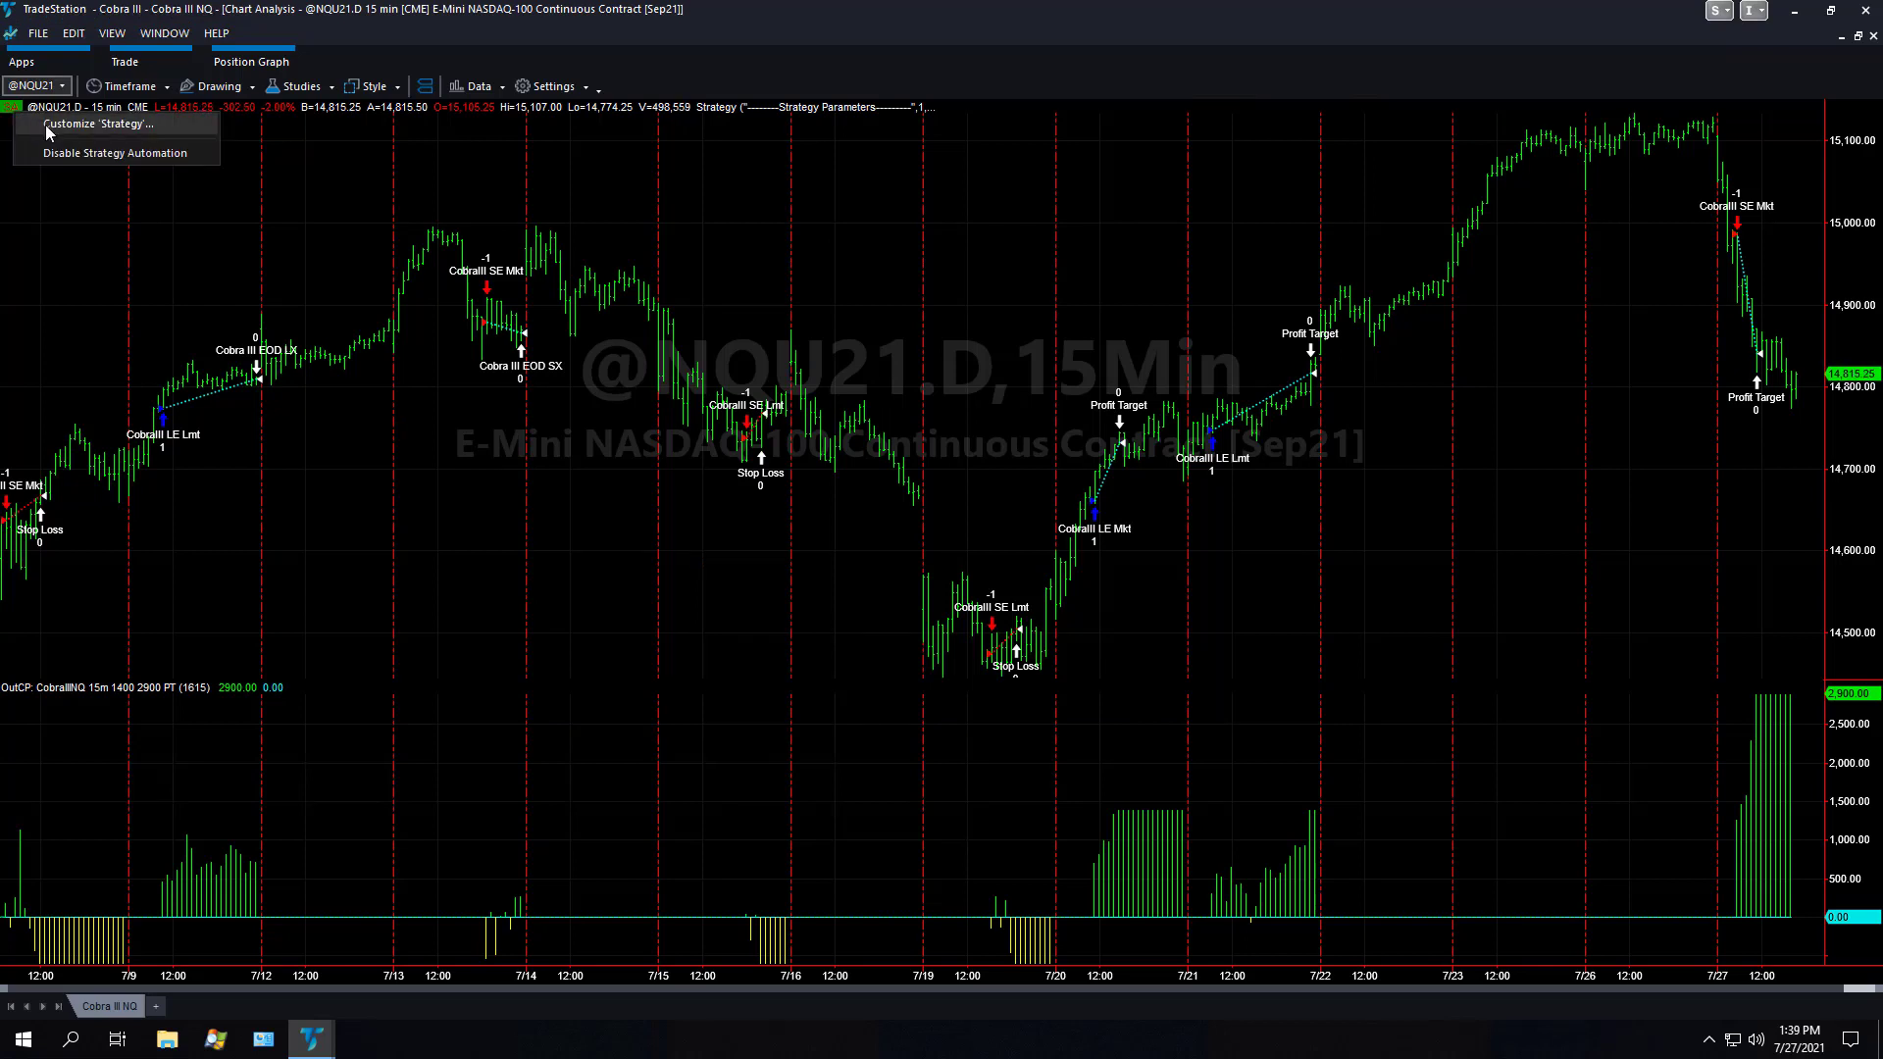
click(47, 130)
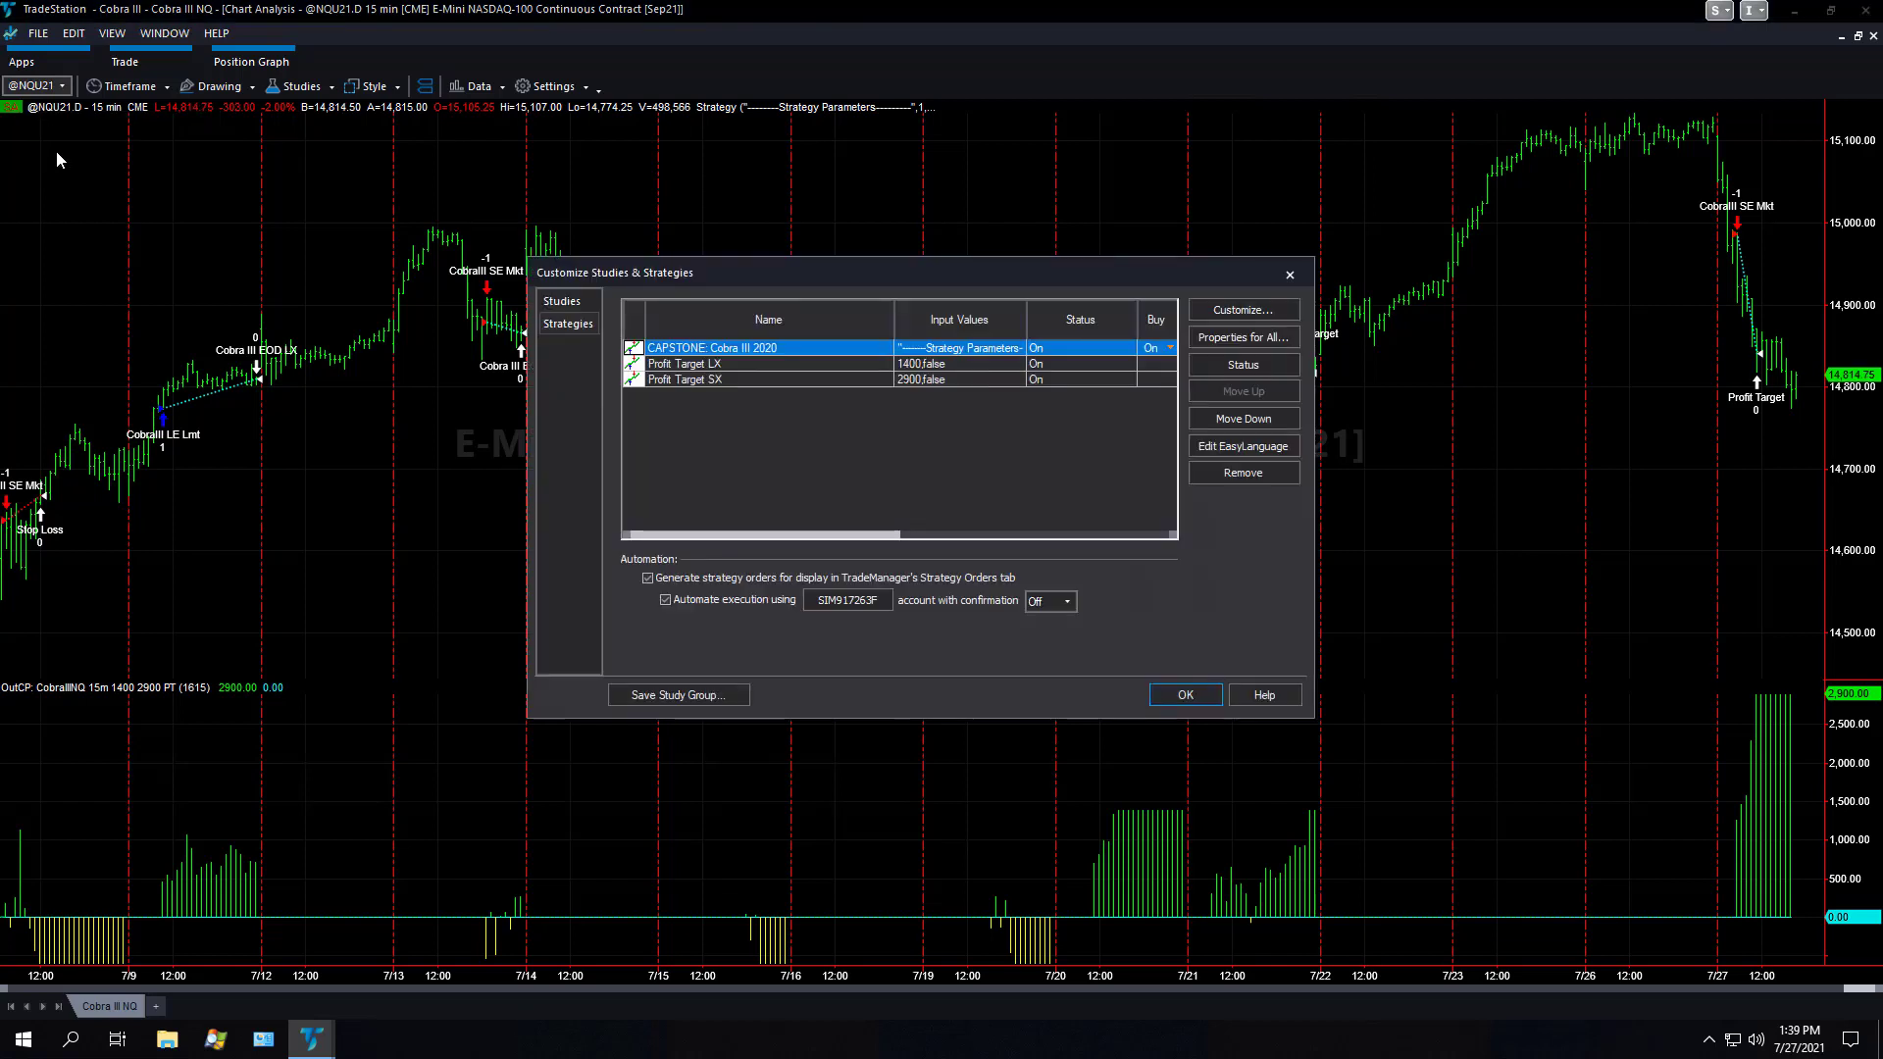
click(1243, 310)
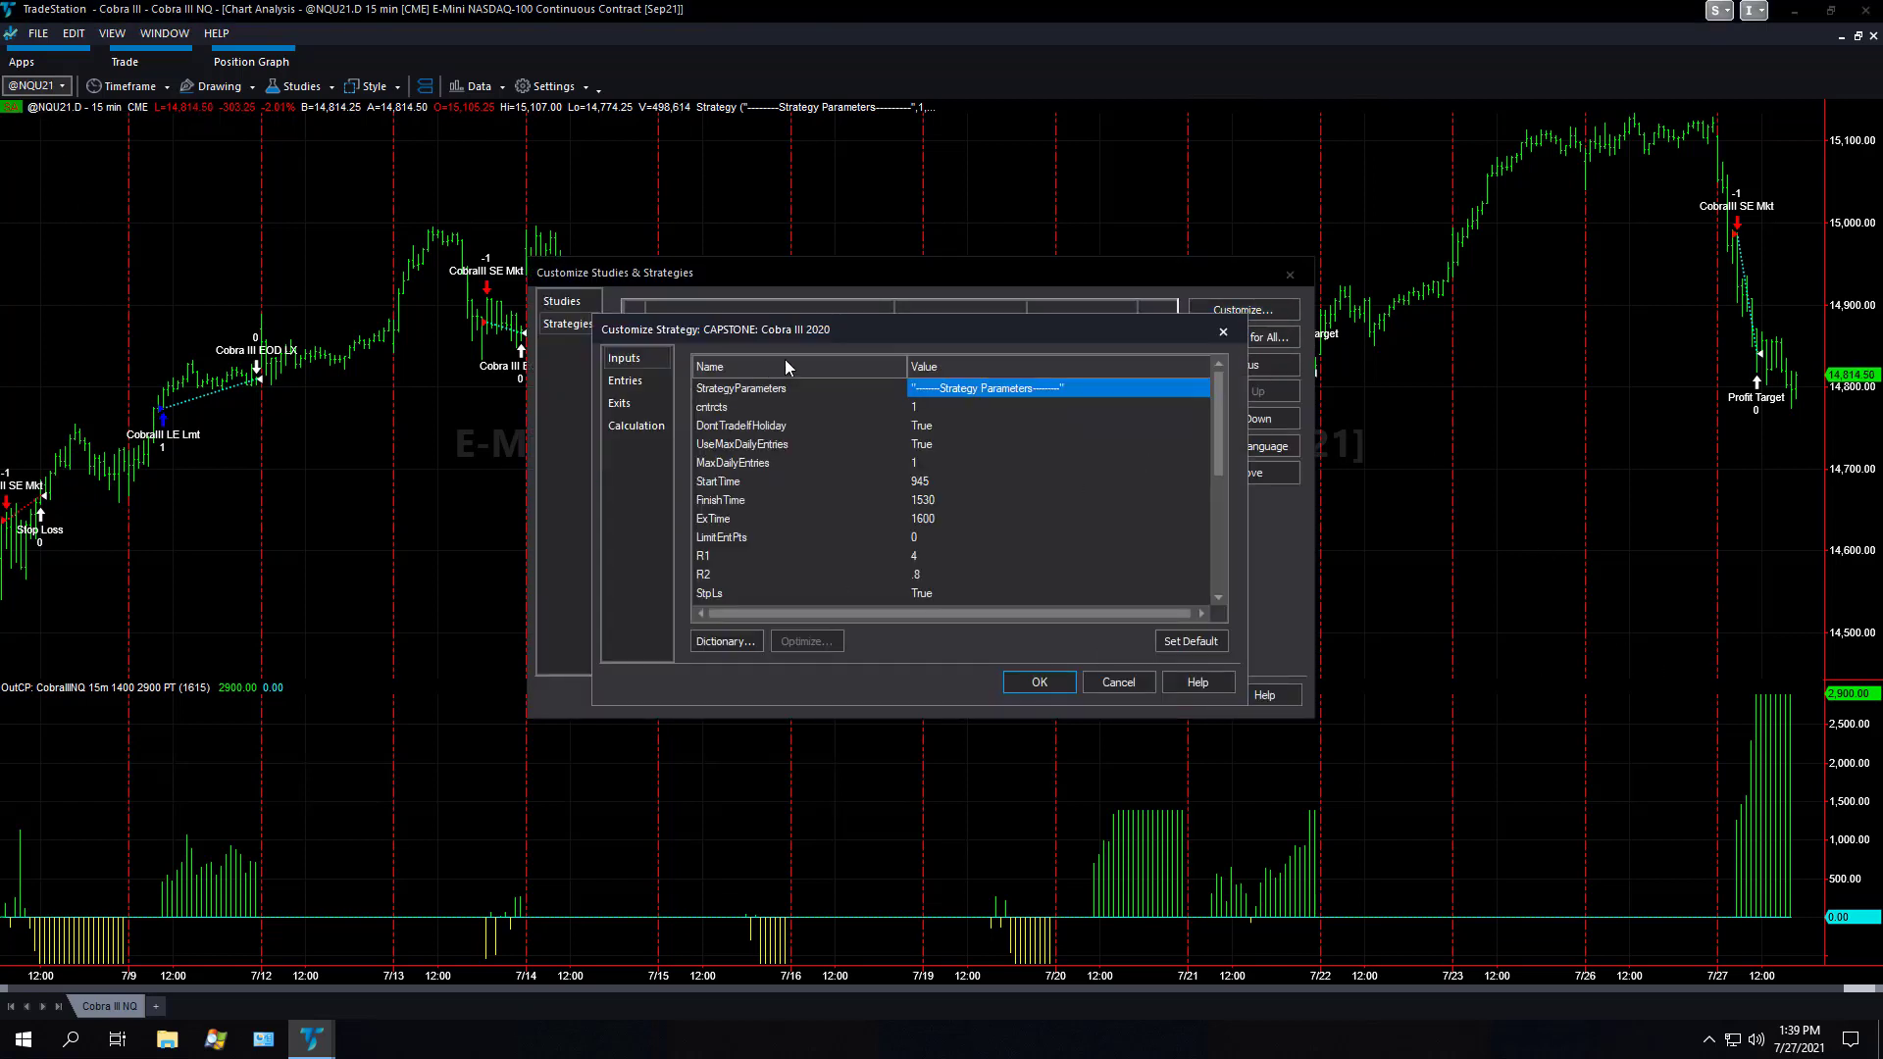
click(642, 389)
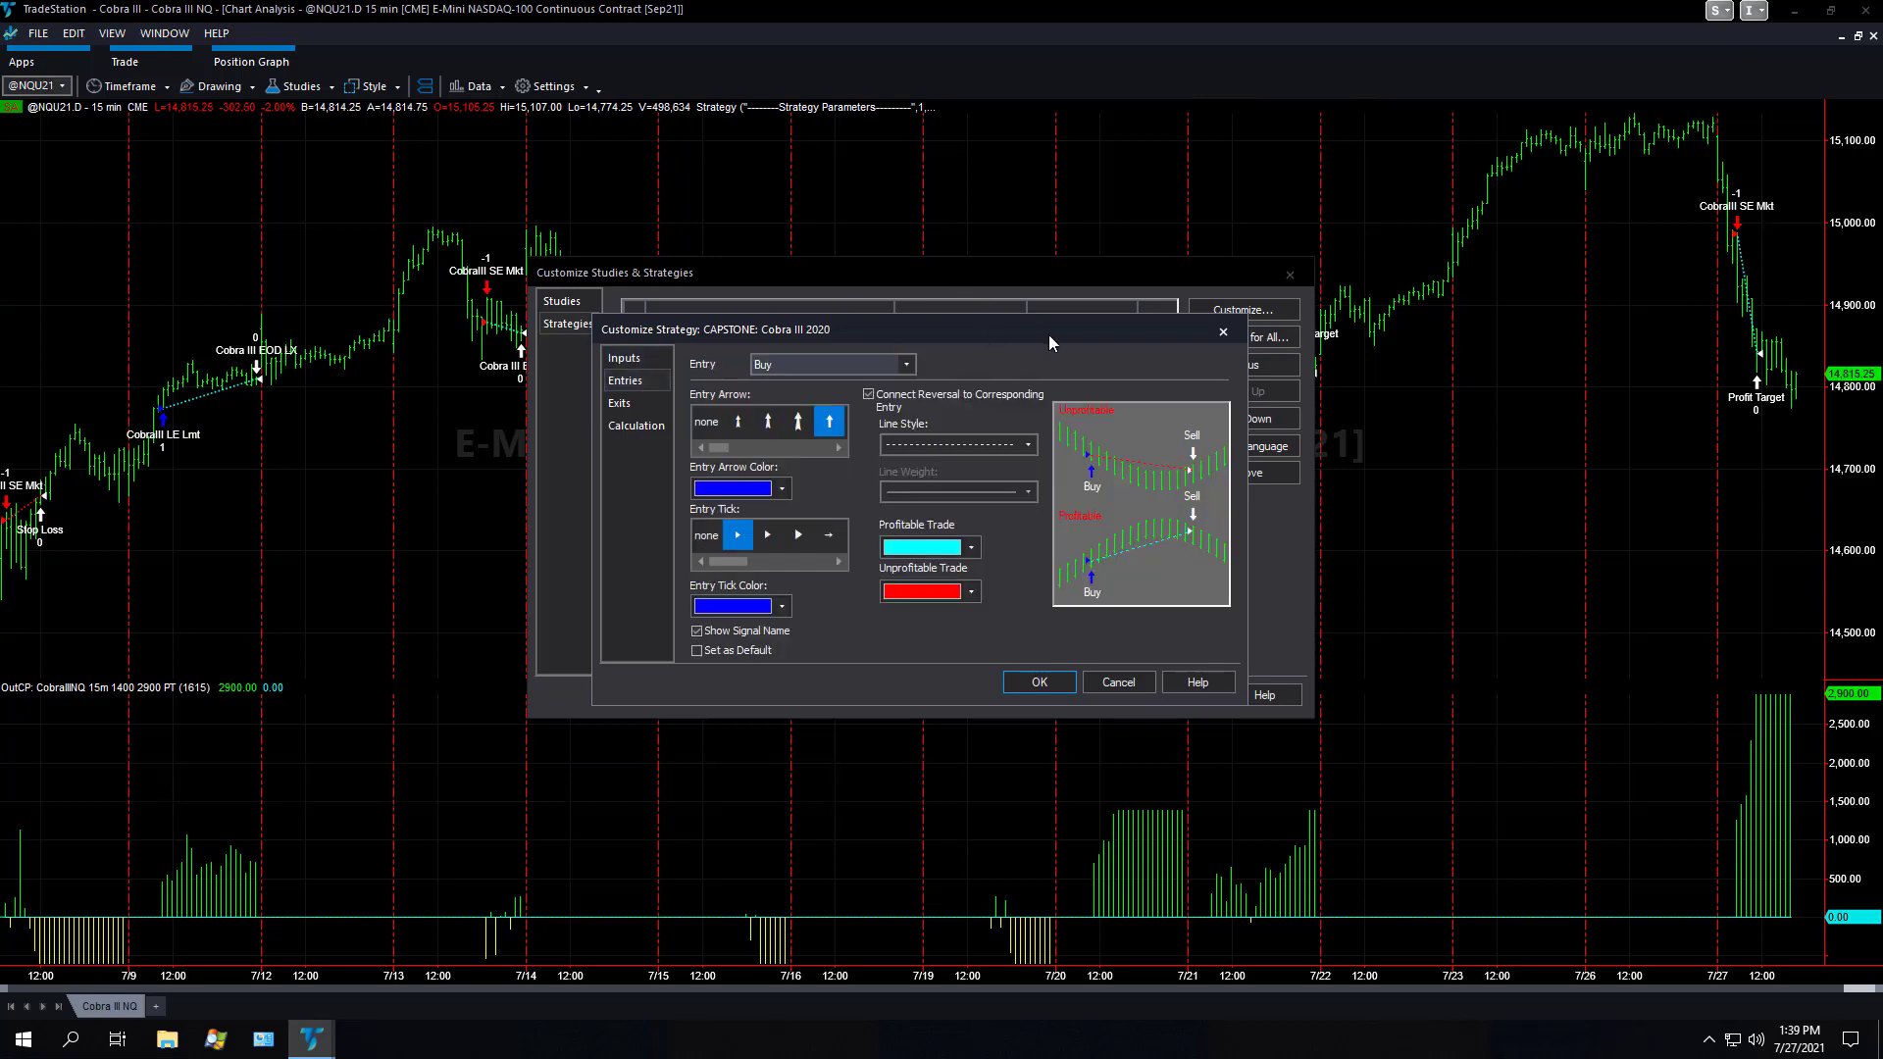
drag(1373, 373, 1373, 373)
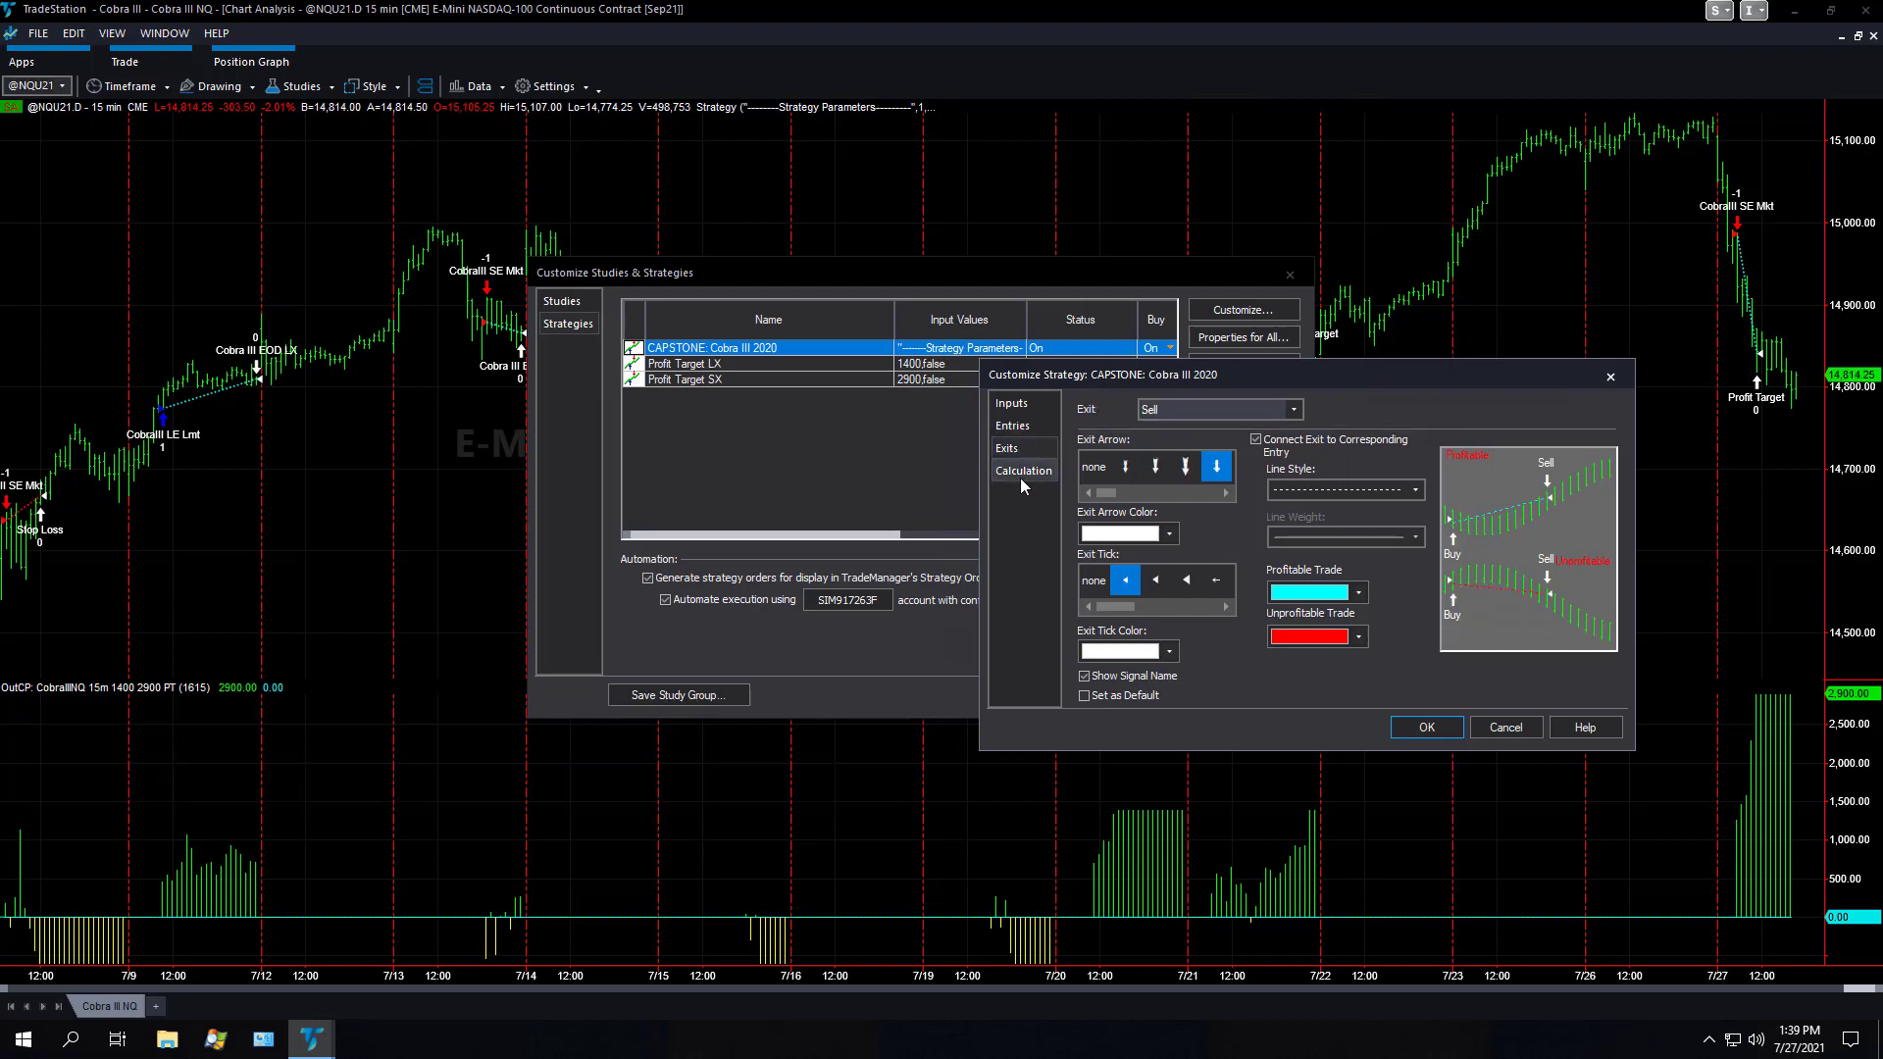
click(1020, 475)
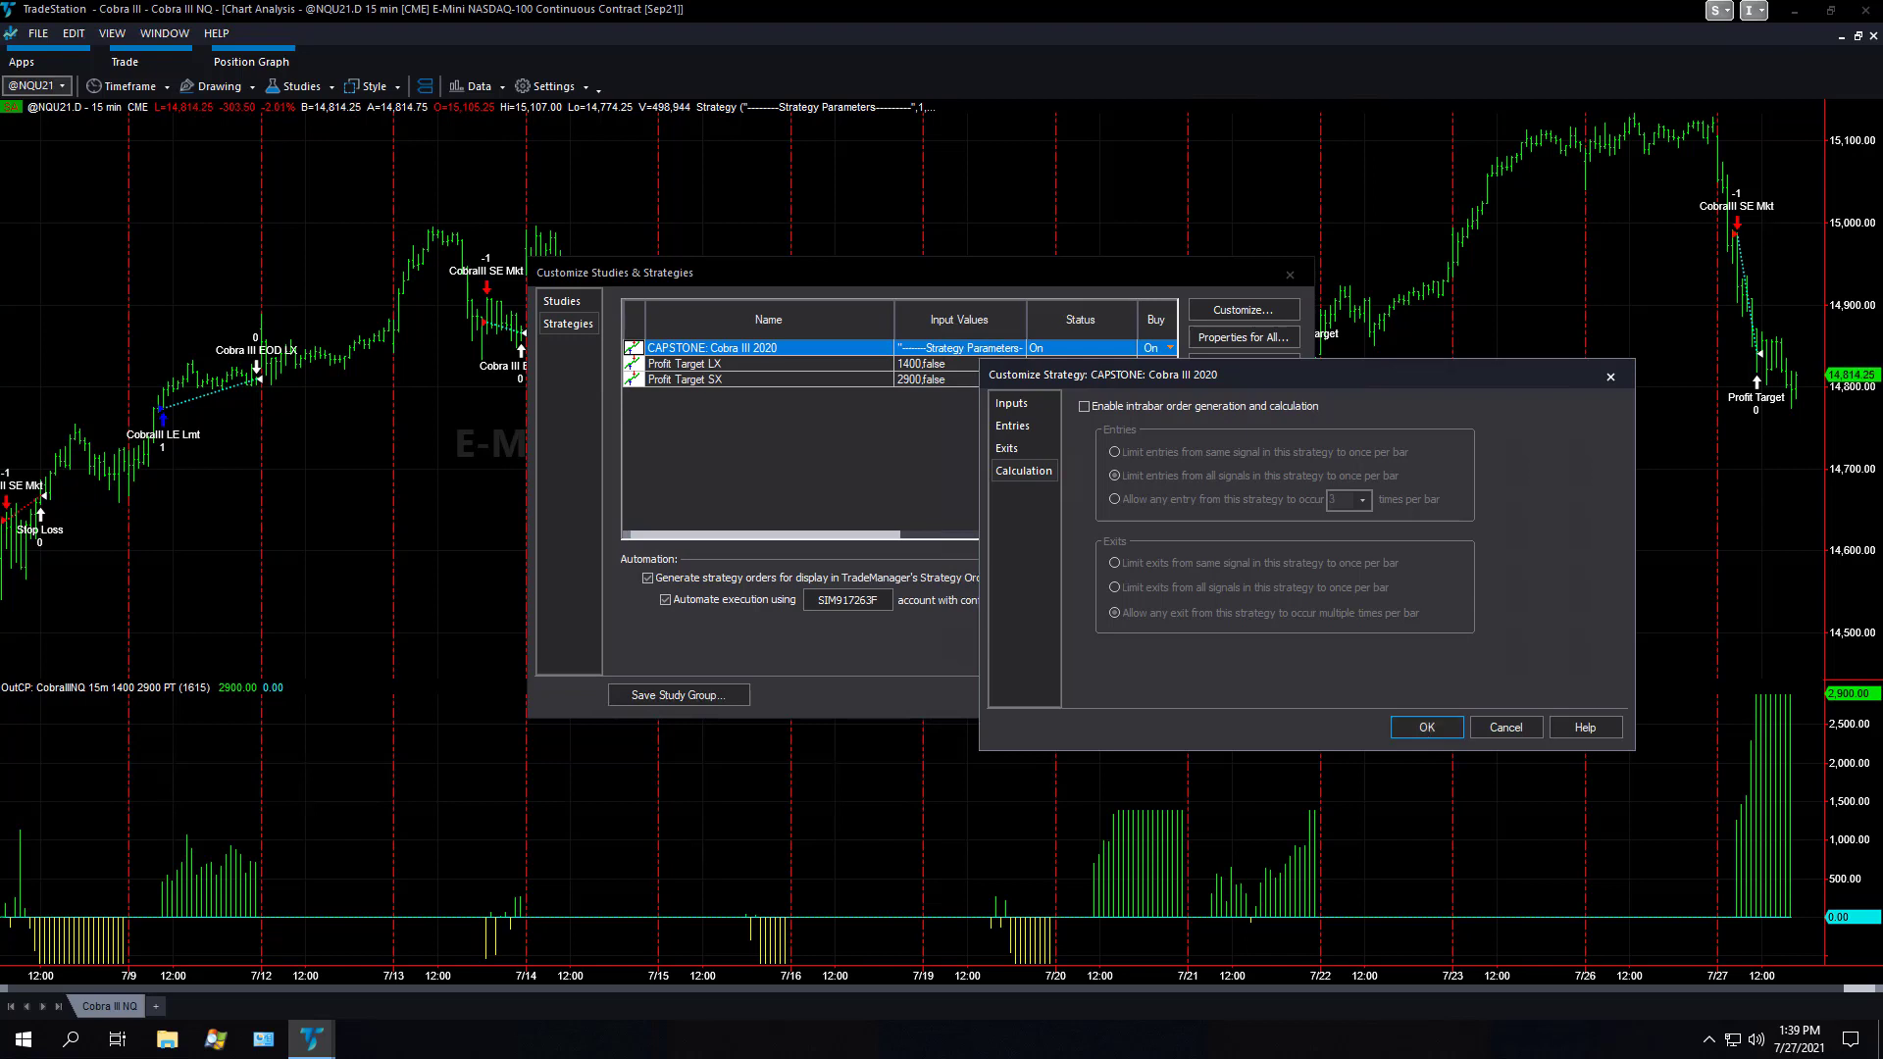
click(1427, 727)
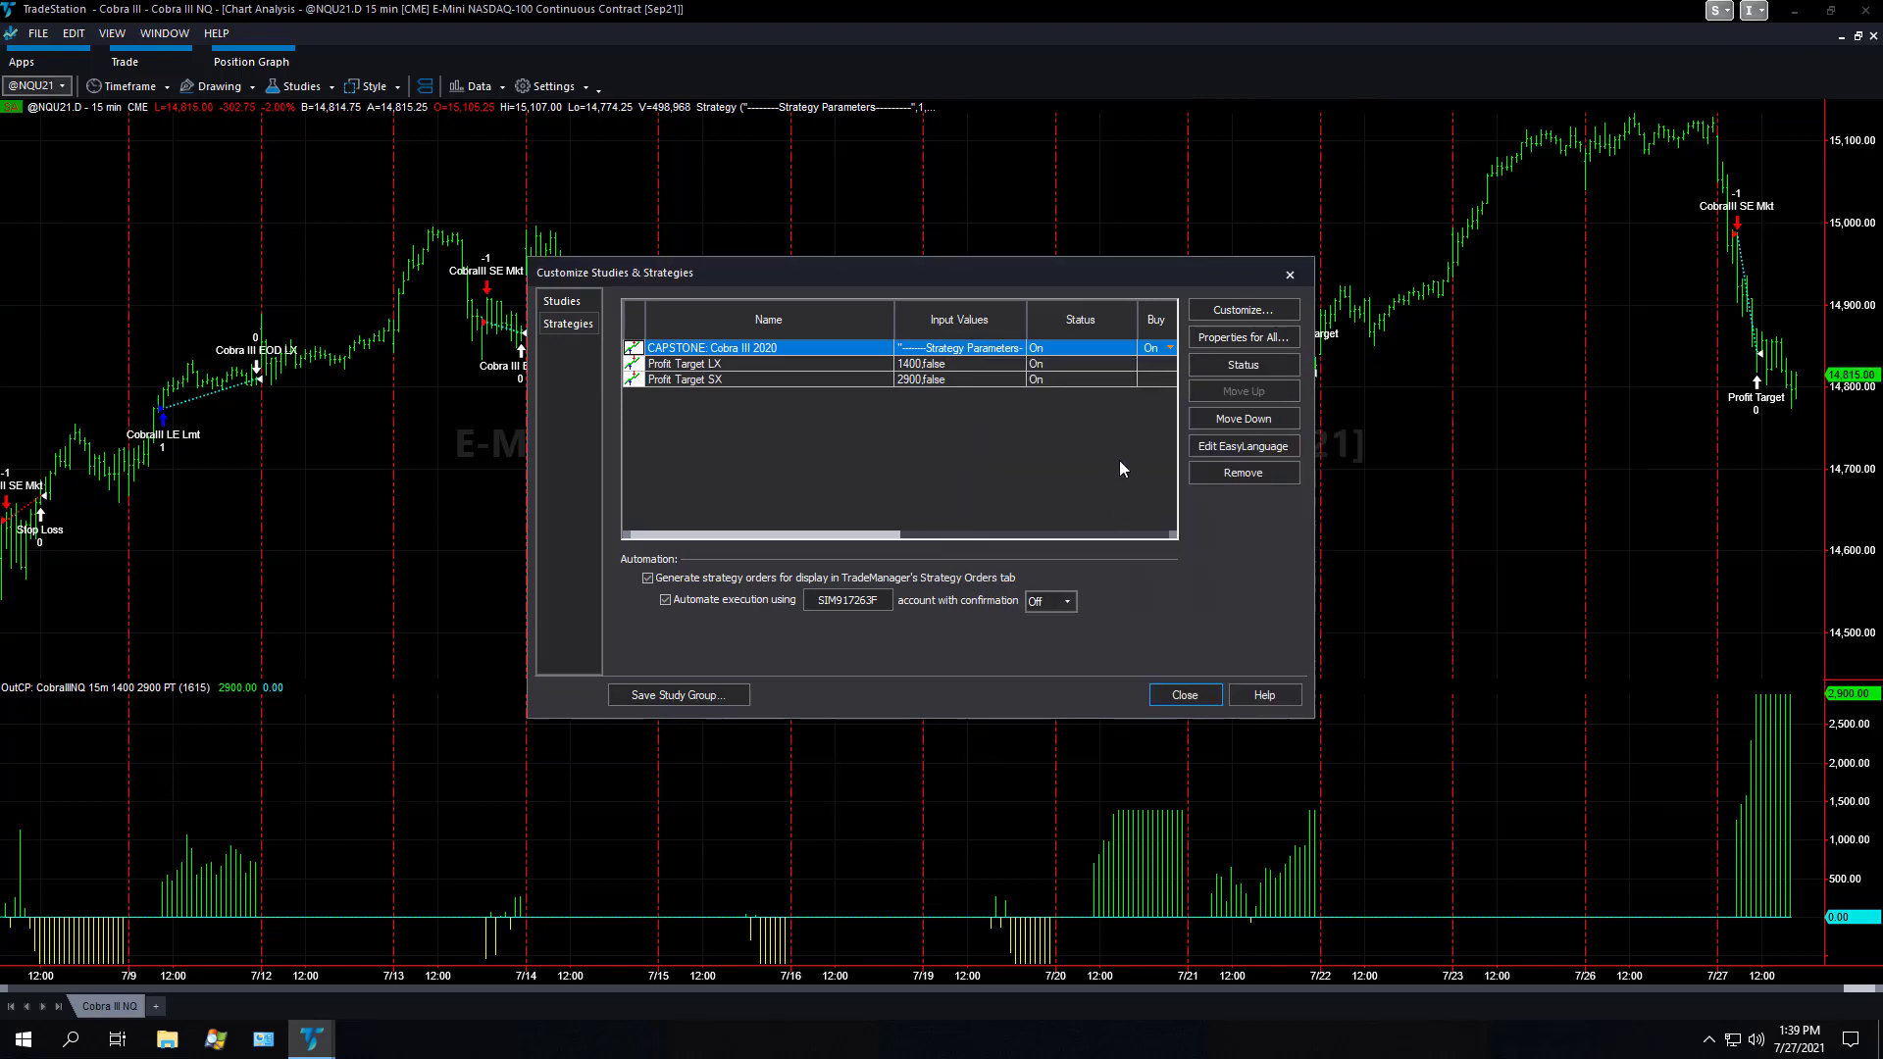